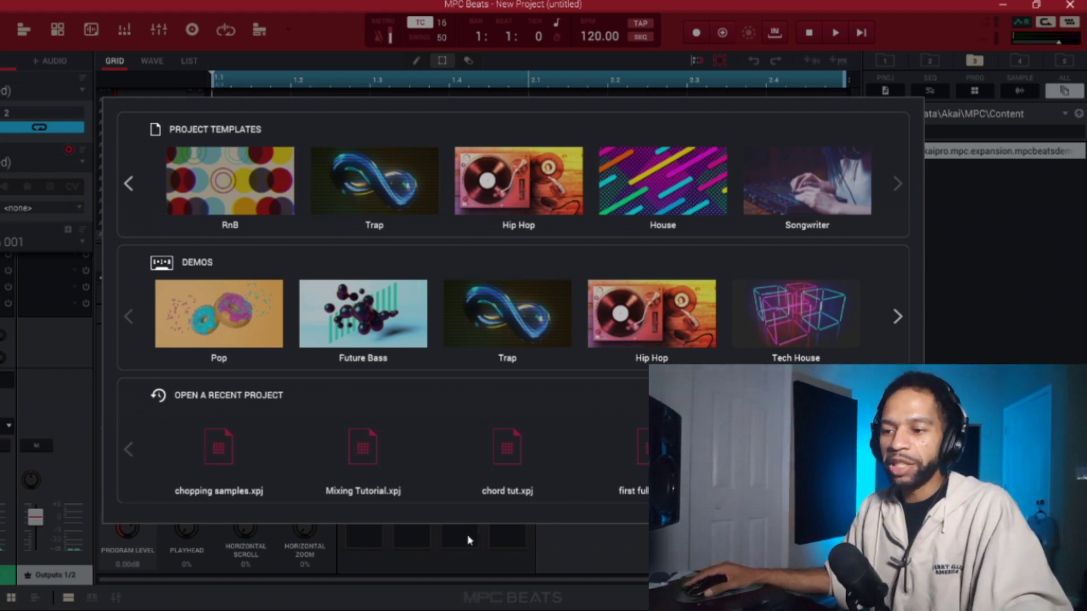
- Start a project from the Hip Hop template and show the Desktop folder in the file browser
left_click(529, 194)
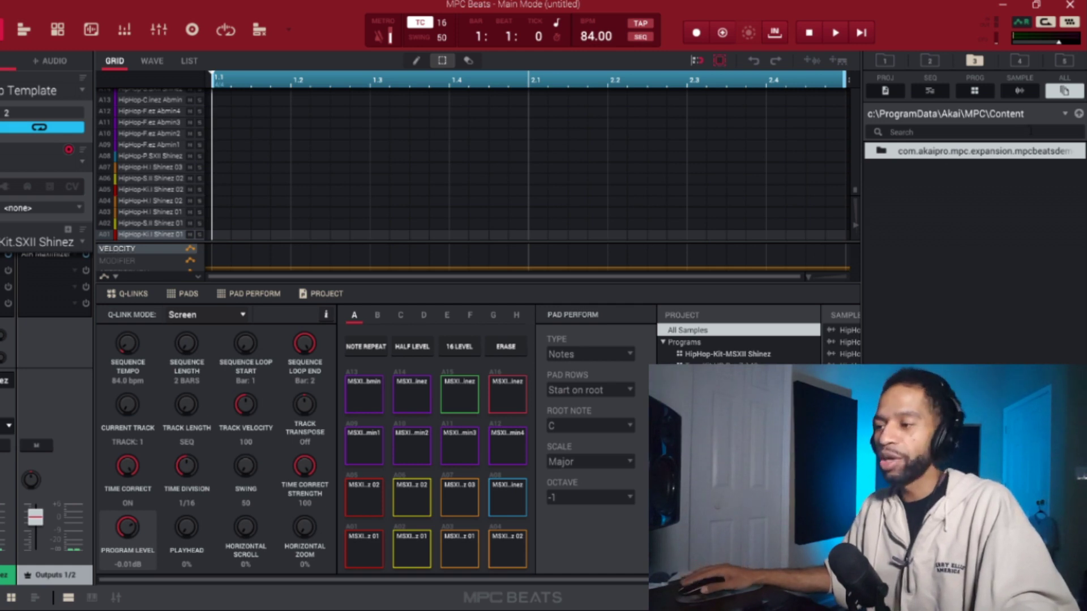
left_click(1078, 113)
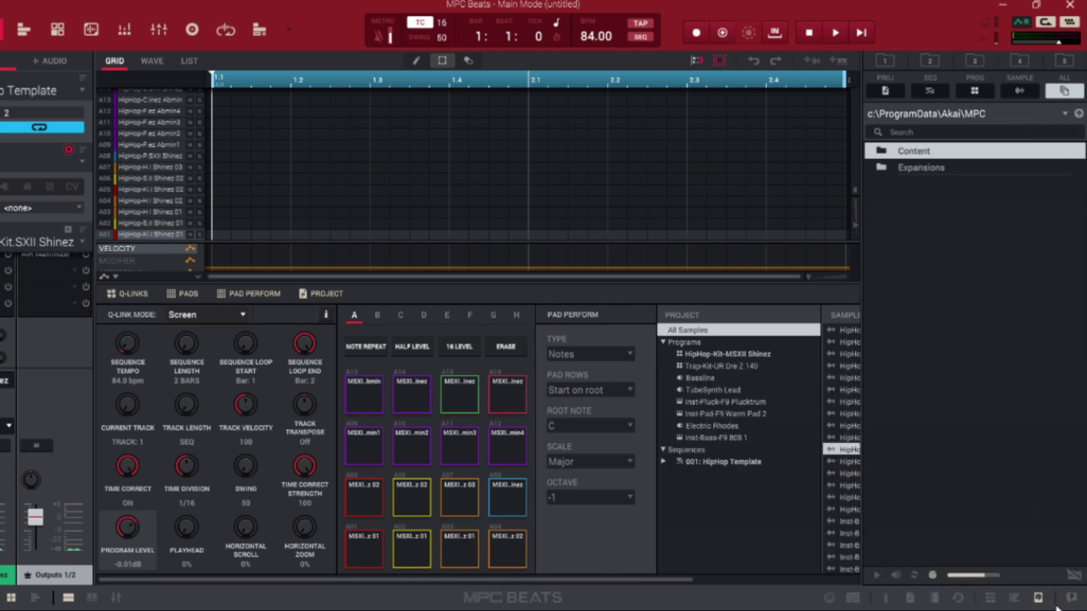
left_click(1039, 601)
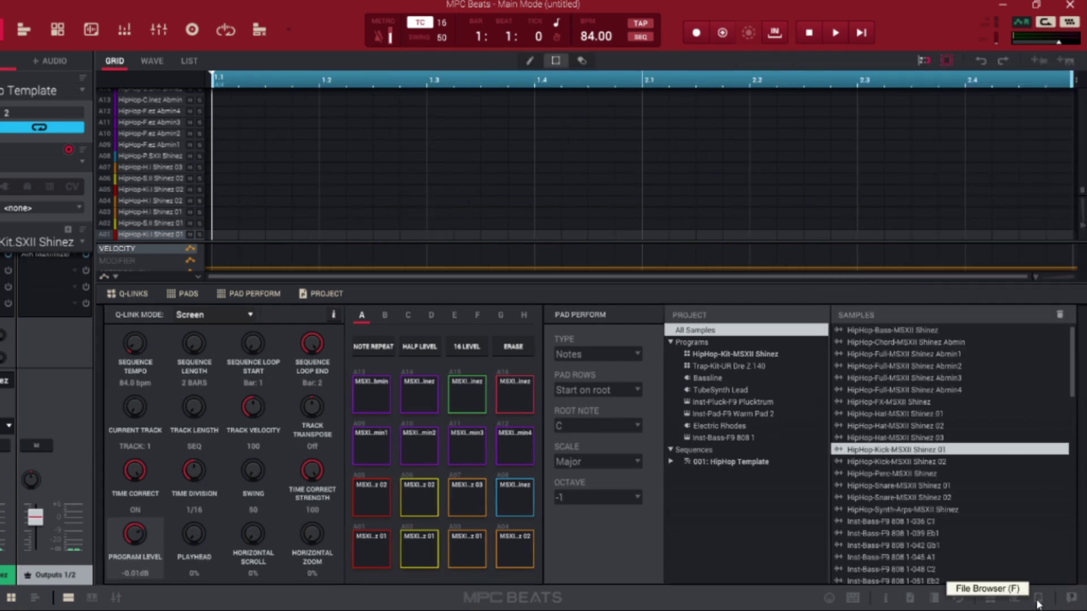
left_click(1039, 601)
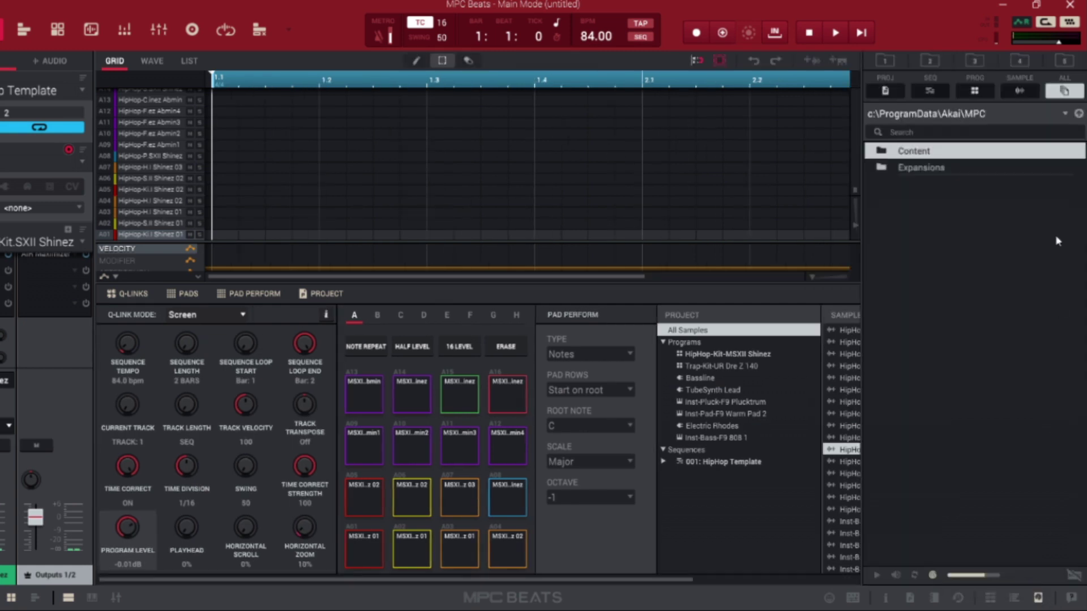
left_click(1065, 113)
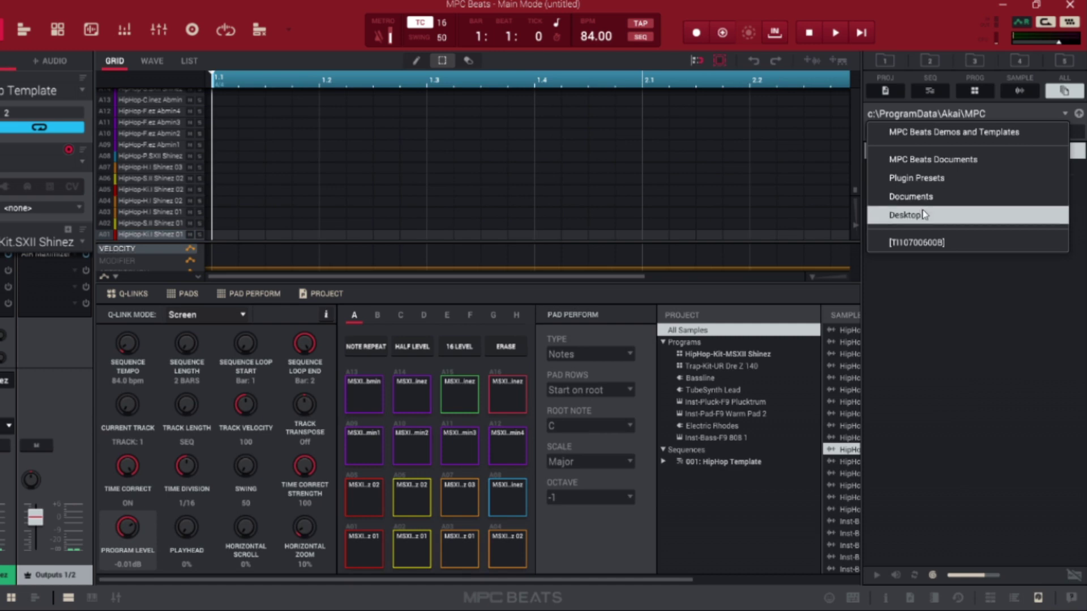
left_click(906, 215)
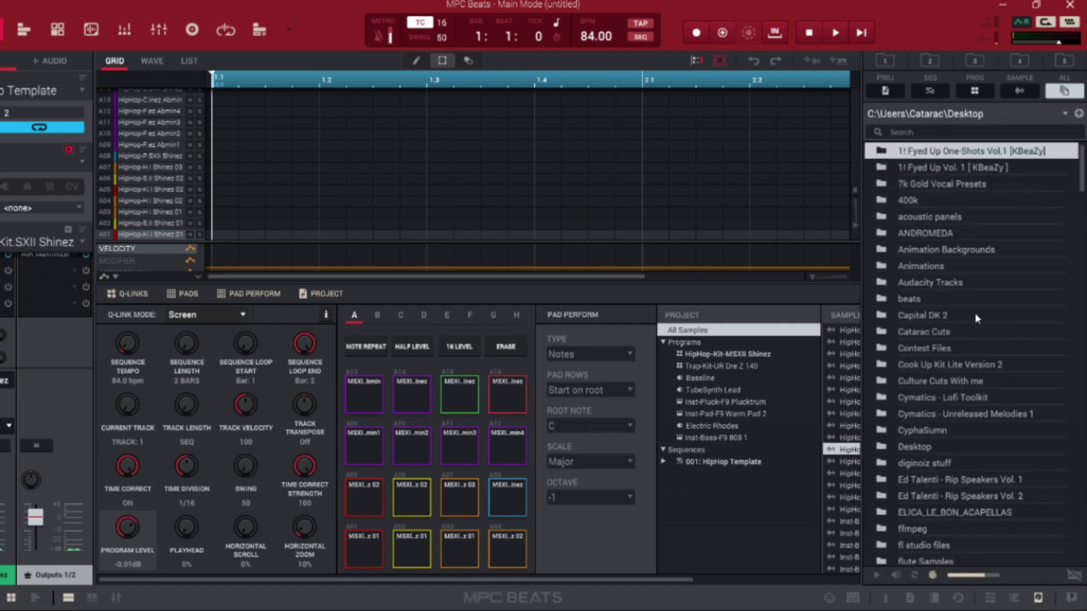
- Open the Melody Loops folder of the Verve - Soulful Trap and Lofi Beats pack inside Production Master Mega Bundle
left_click_drag(1081, 170, 1082, 271)
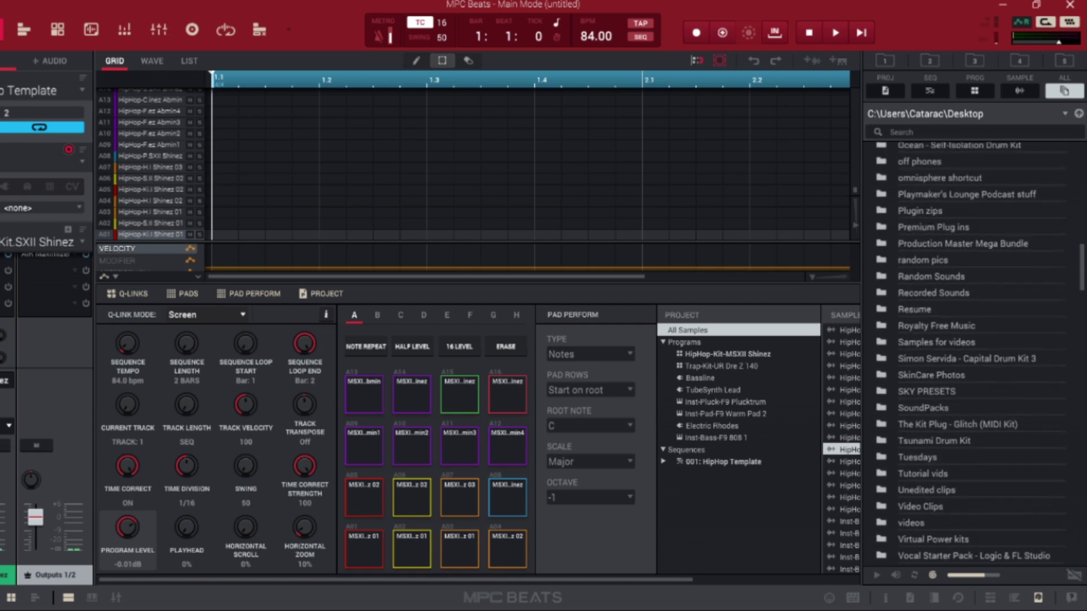
double_click(976, 245)
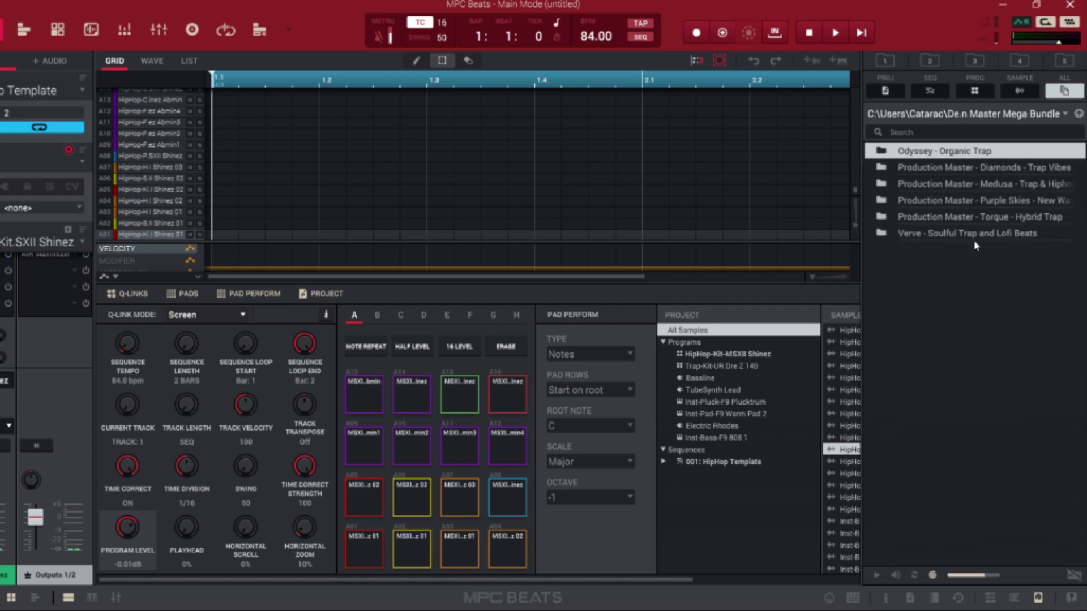
double_click(929, 234)
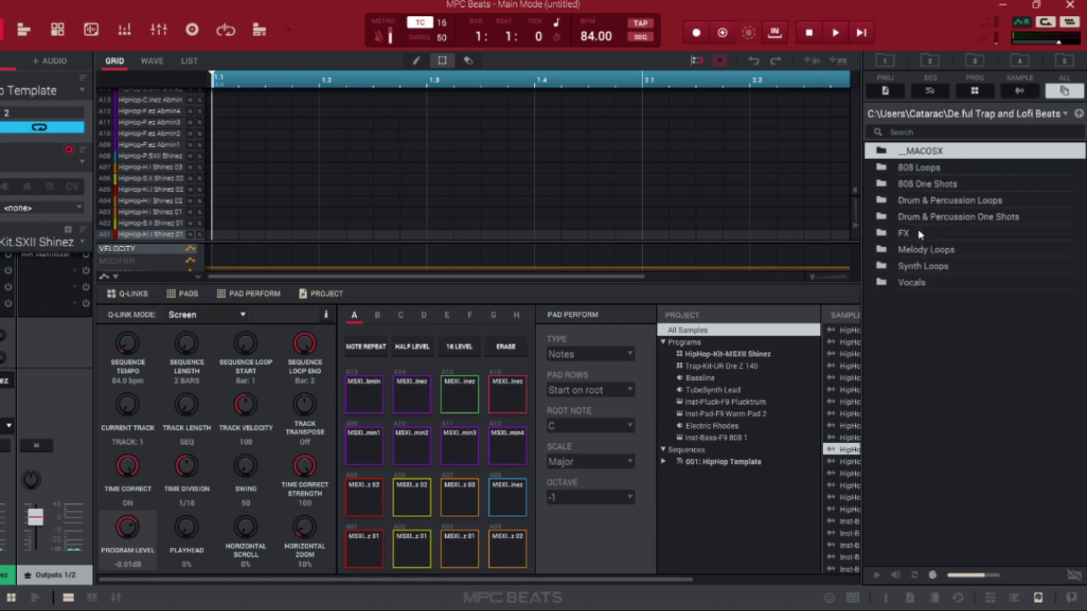
double_click(918, 250)
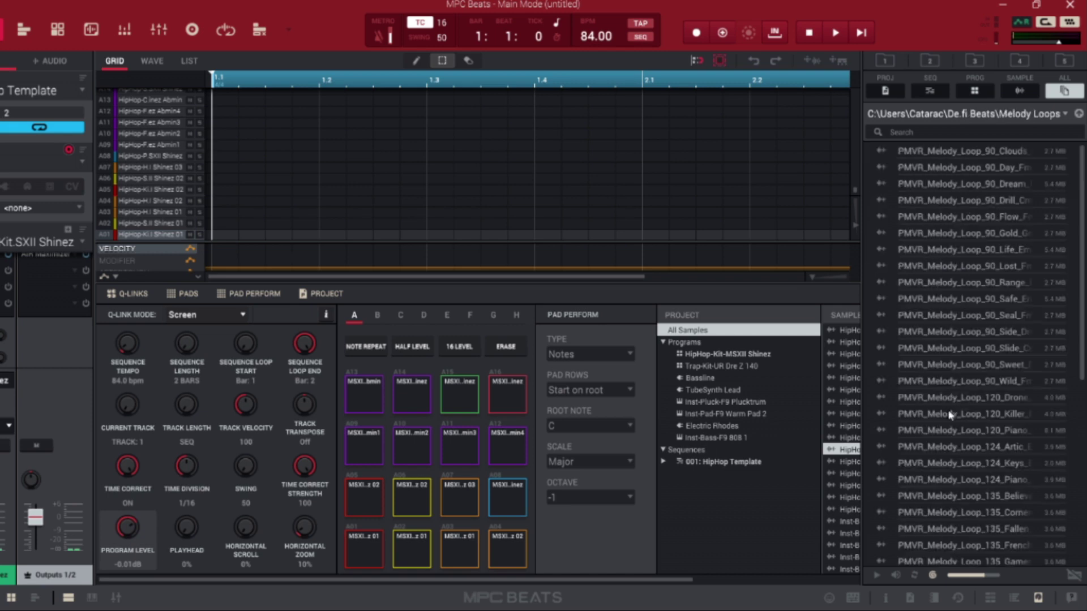
- Add PMVR_Melody_Loop_120_Piano_Emaj to the project's samples and open it for sample editing
left_click_drag(916, 431, 702, 494)
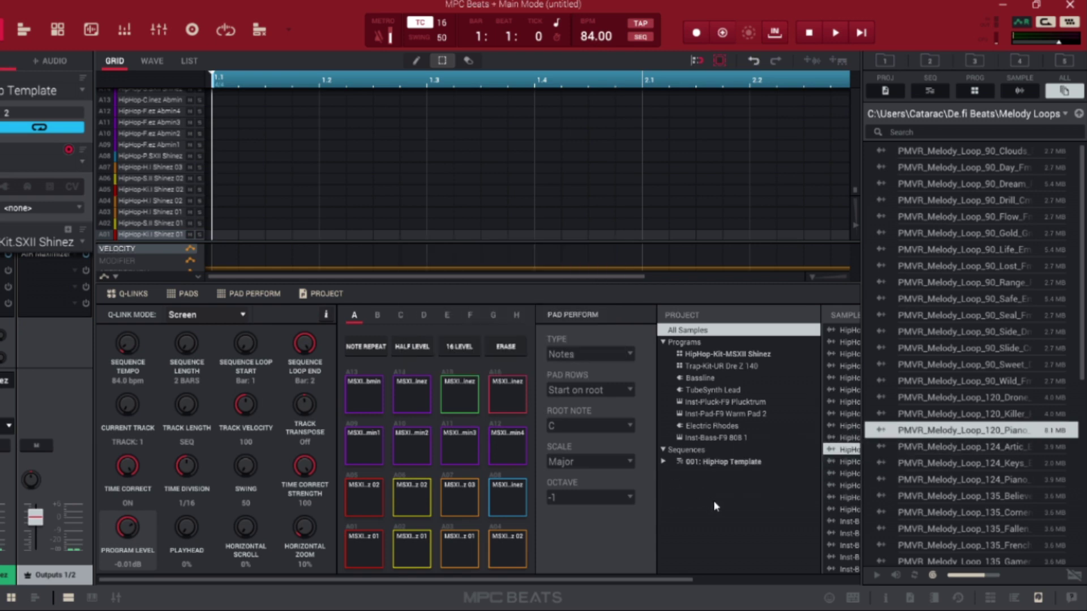
left_click(1039, 600)
scroll(946, 463, "down", 10)
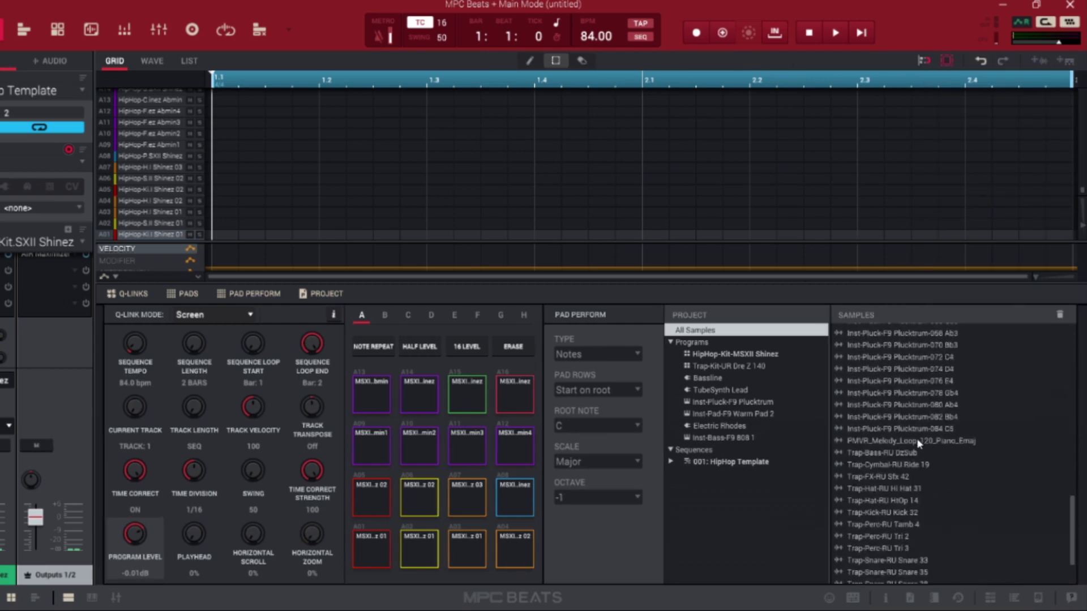
double_click(916, 438)
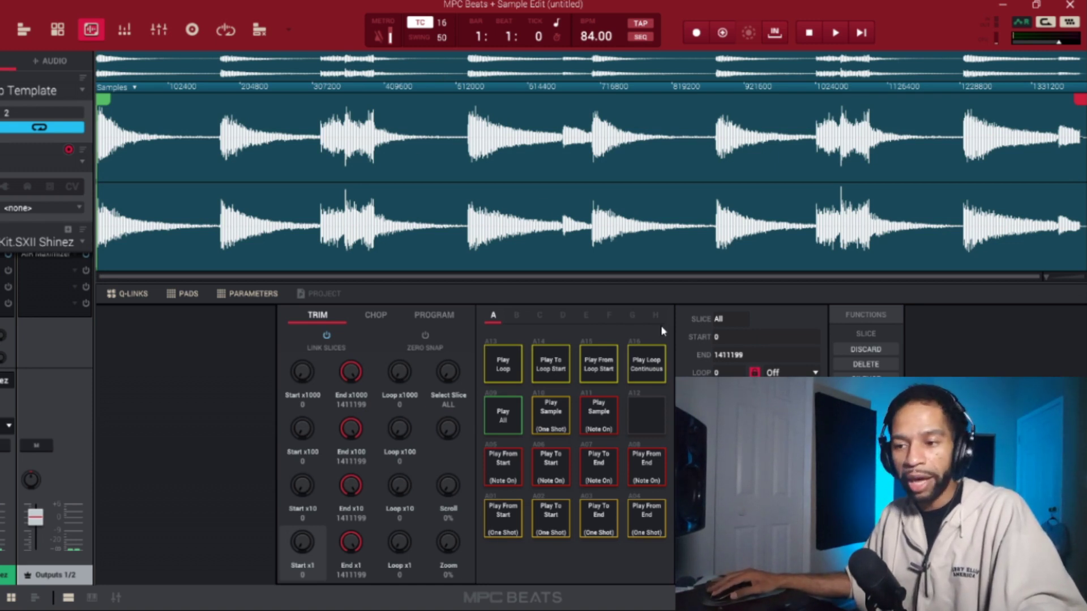
- Chop the piano loop manually during playback, adding slices 1 to 7 at the note hits
left_click(373, 319)
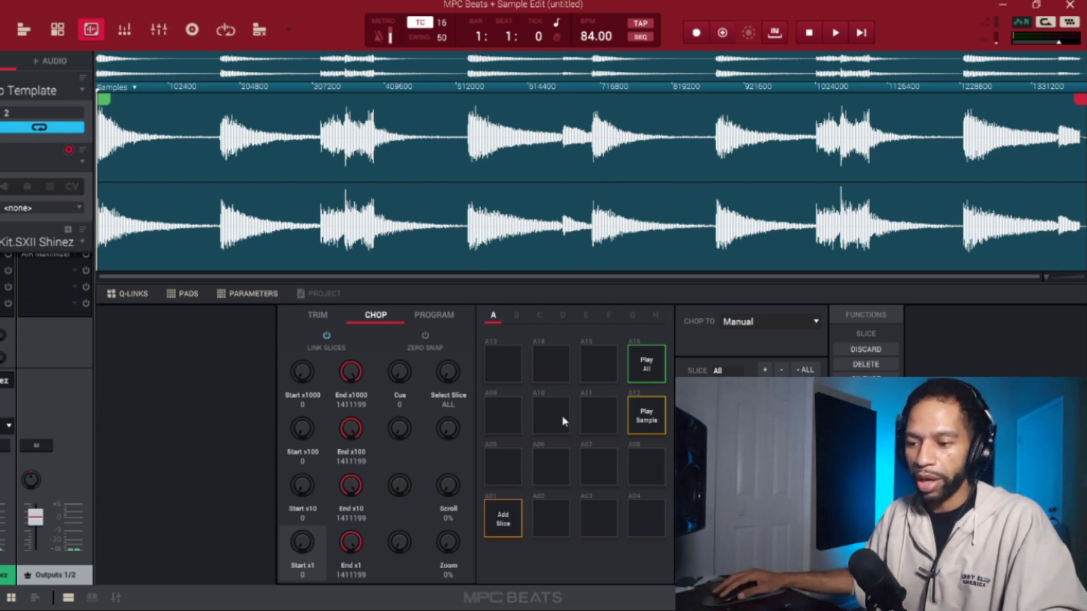
left_click(517, 514)
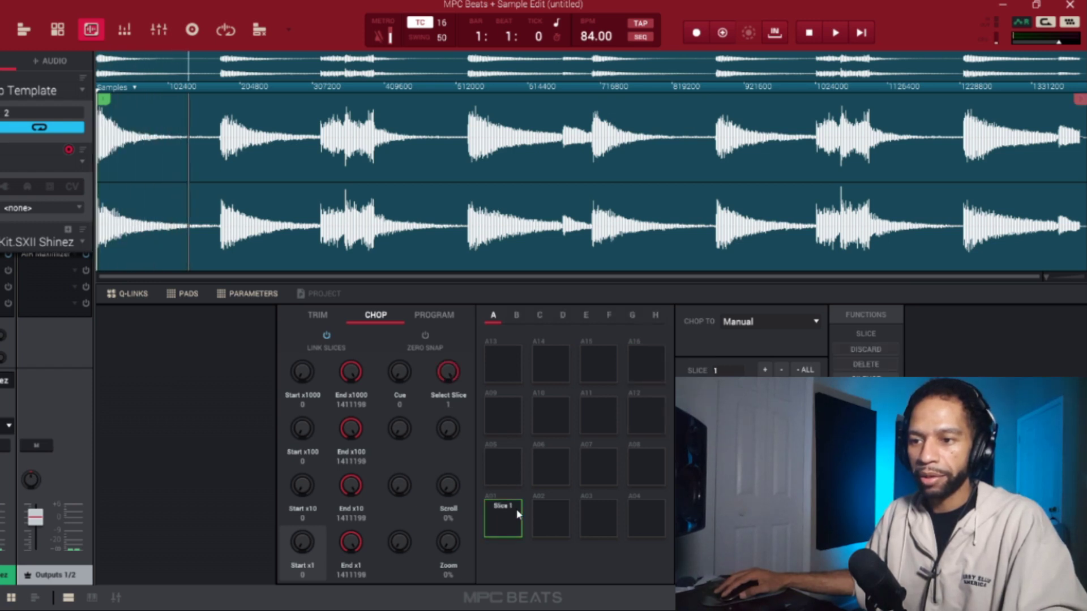
left_click(517, 514)
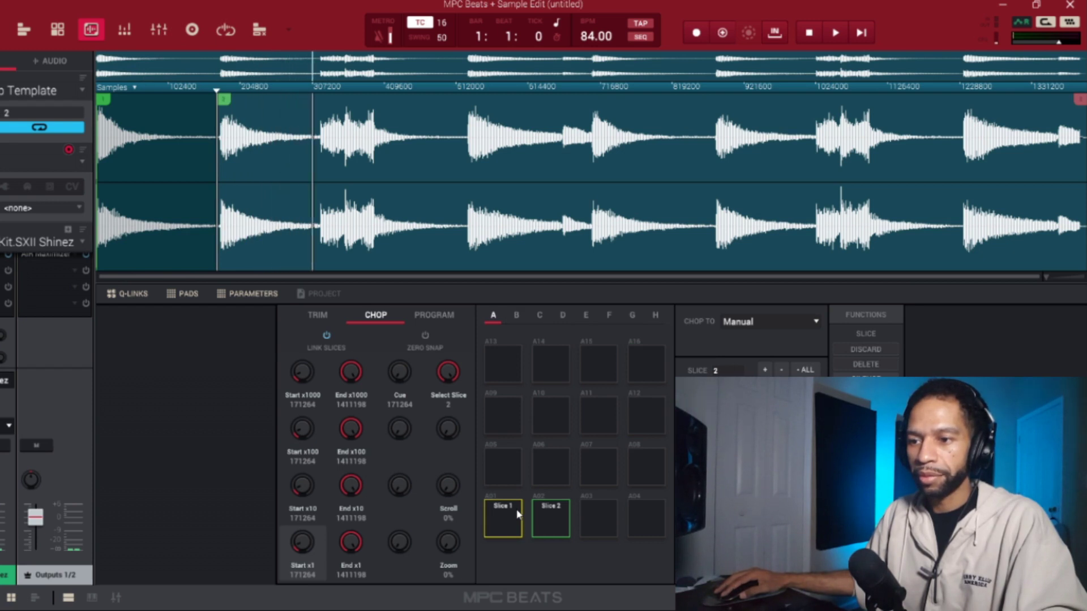
left_click(517, 513)
left_click(517, 513)
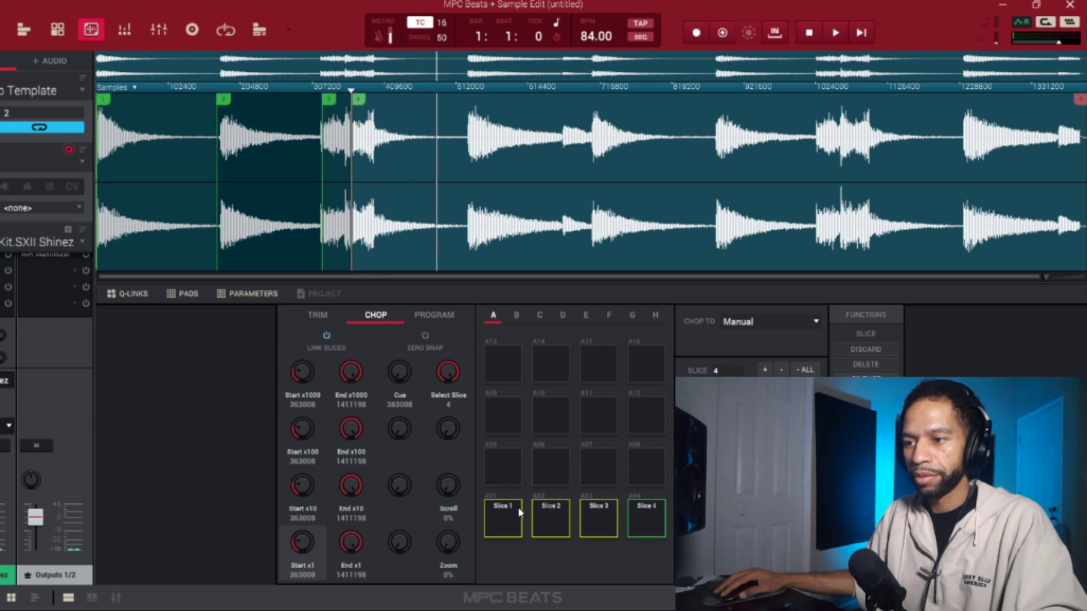
left_click(519, 513)
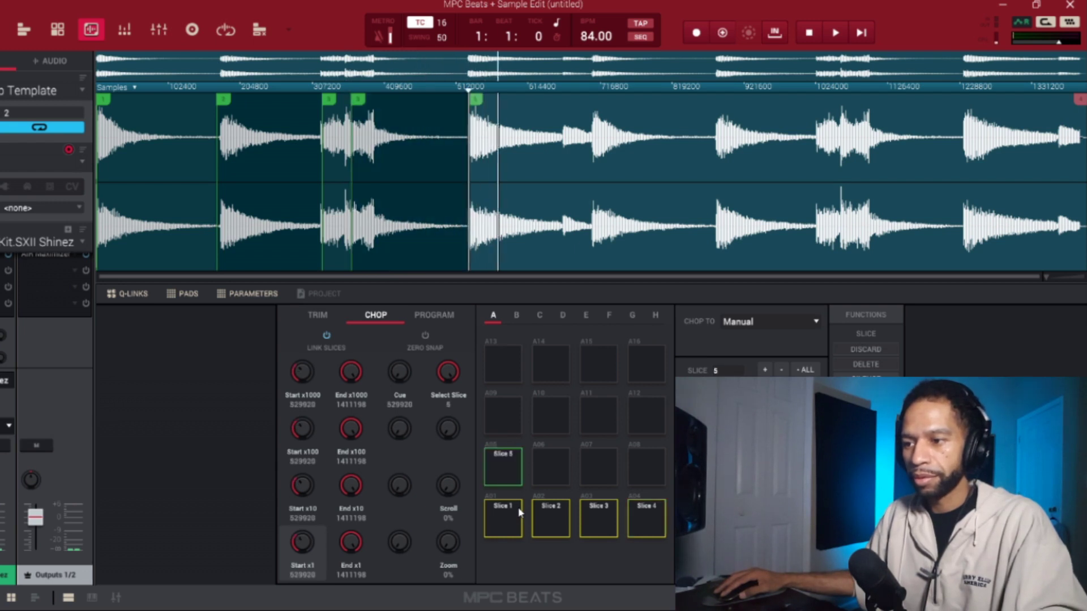
left_click(519, 512)
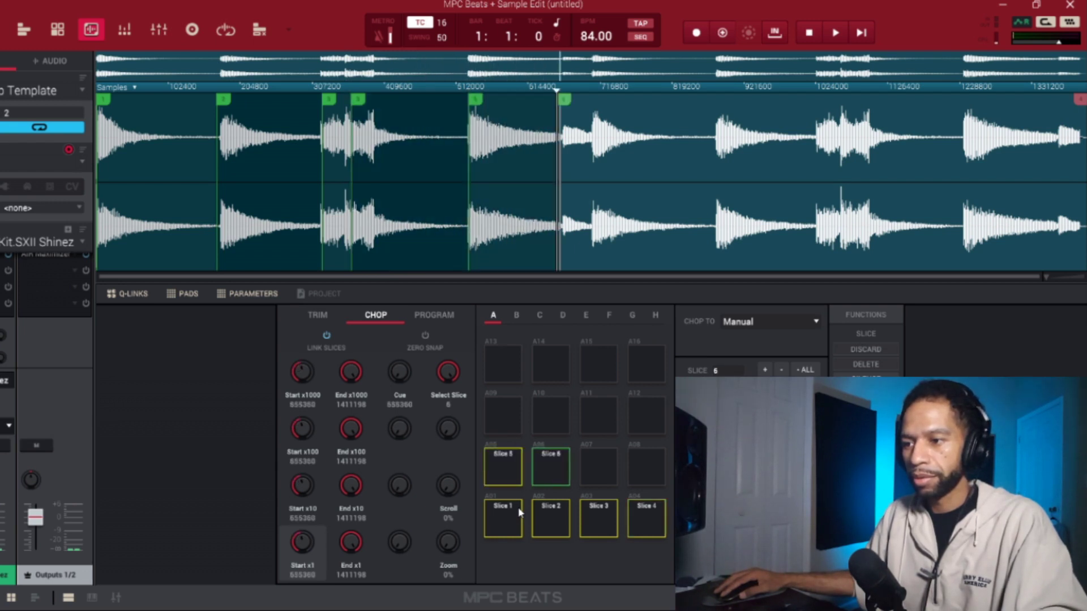
left_click(519, 512)
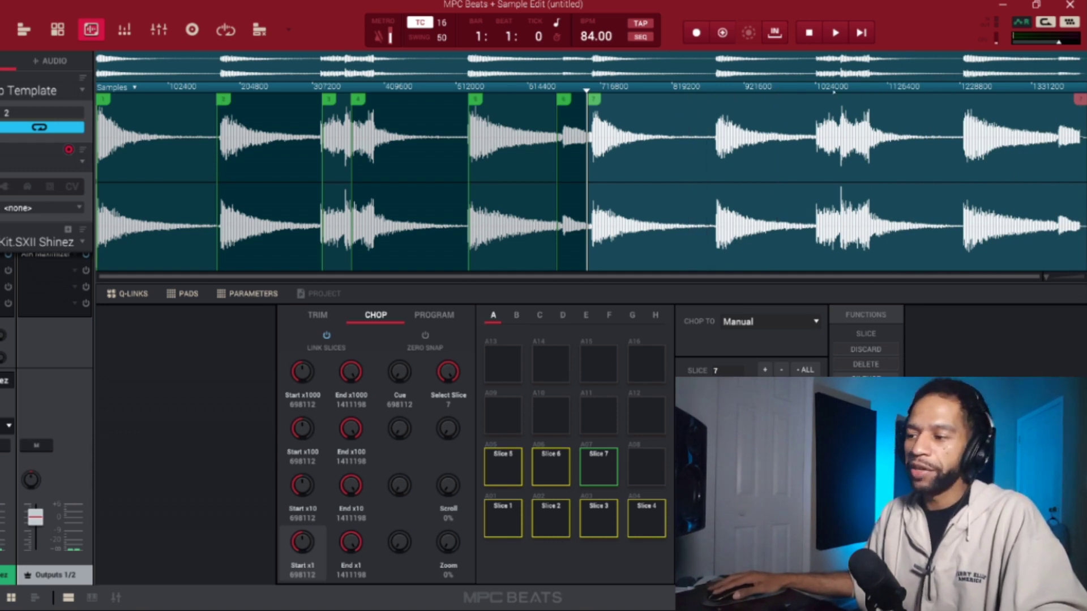
- Add markers for slices 8 to 11 directly on the waveform, just before the remaining note hits
left_click(714, 92)
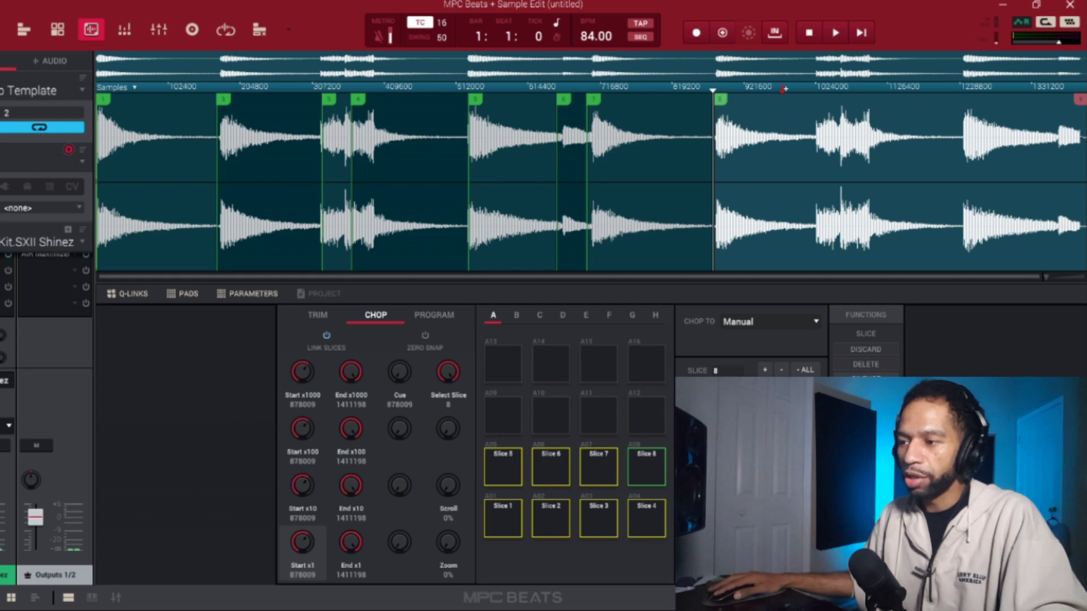
left_click(814, 92)
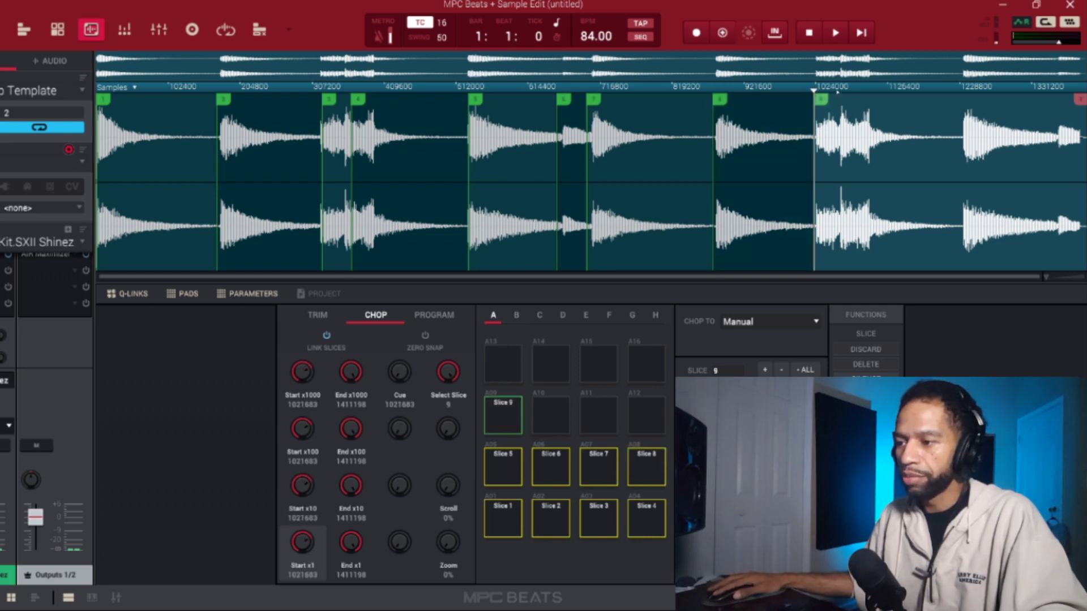
left_click(962, 94)
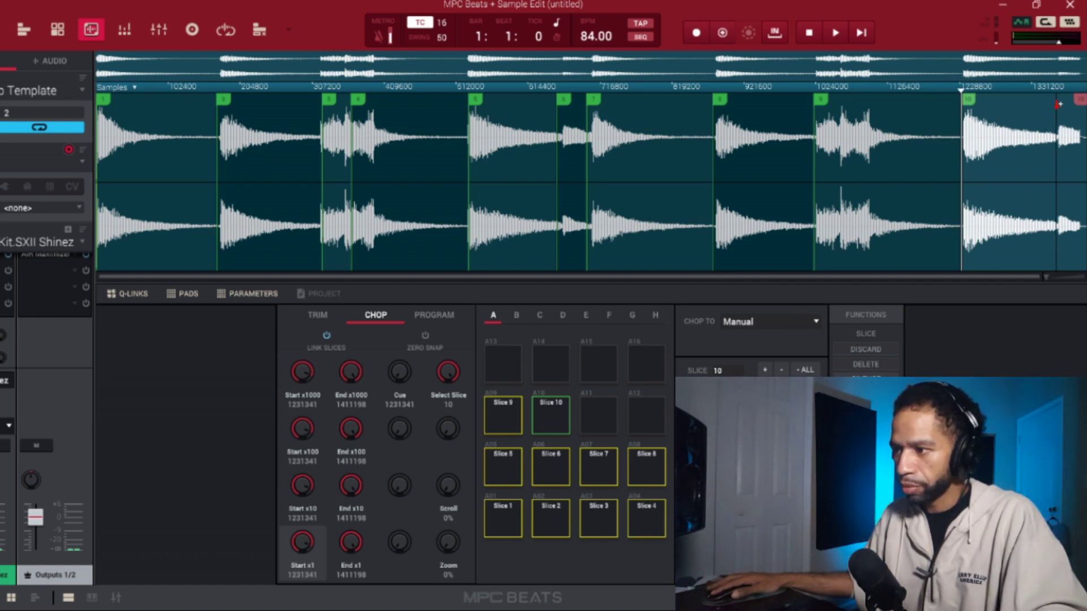
left_click(1057, 104)
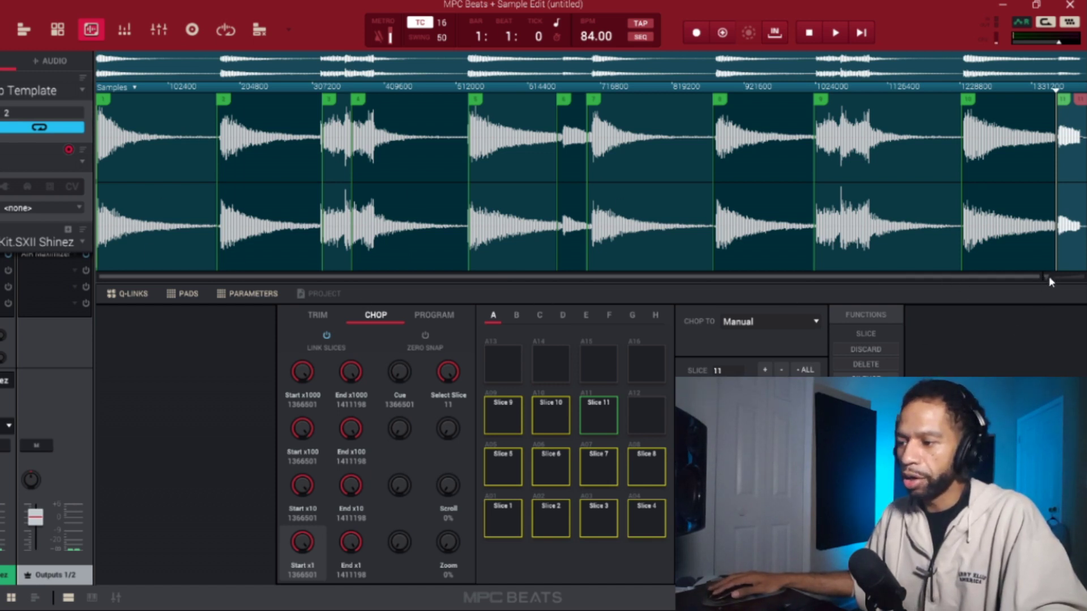
- Move the start of slice 2 to about sample 176,400 and of slice 4 to about 374,700, at their note onsets
scroll(1048, 279, "up", 5)
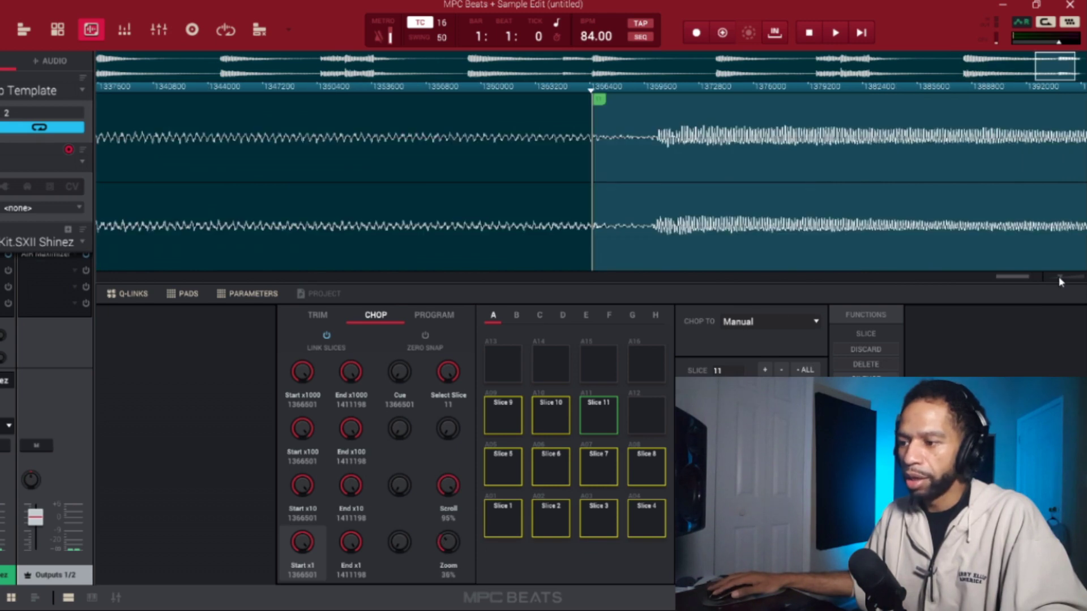
scroll(1059, 282, "down", 1)
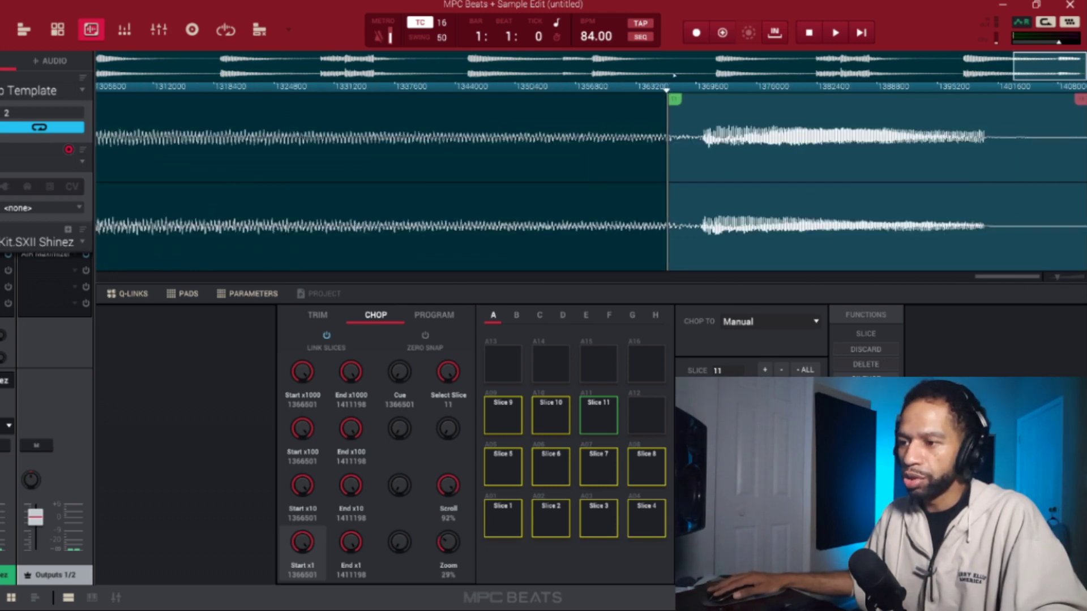
left_click_drag(1008, 282, 236, 250)
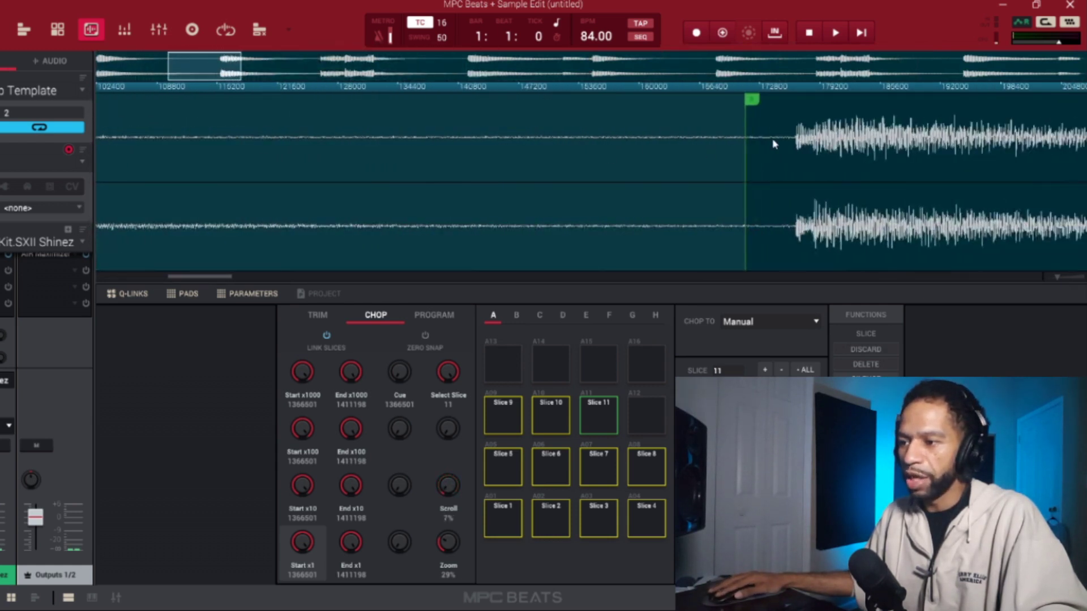
left_click_drag(745, 101, 793, 113)
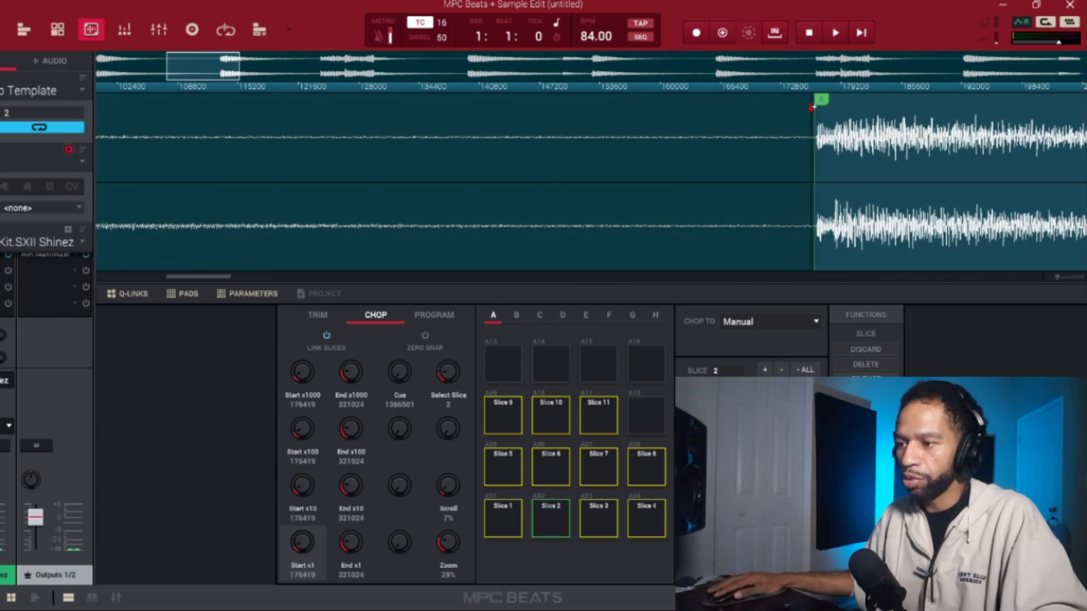
left_click_drag(215, 279, 352, 275)
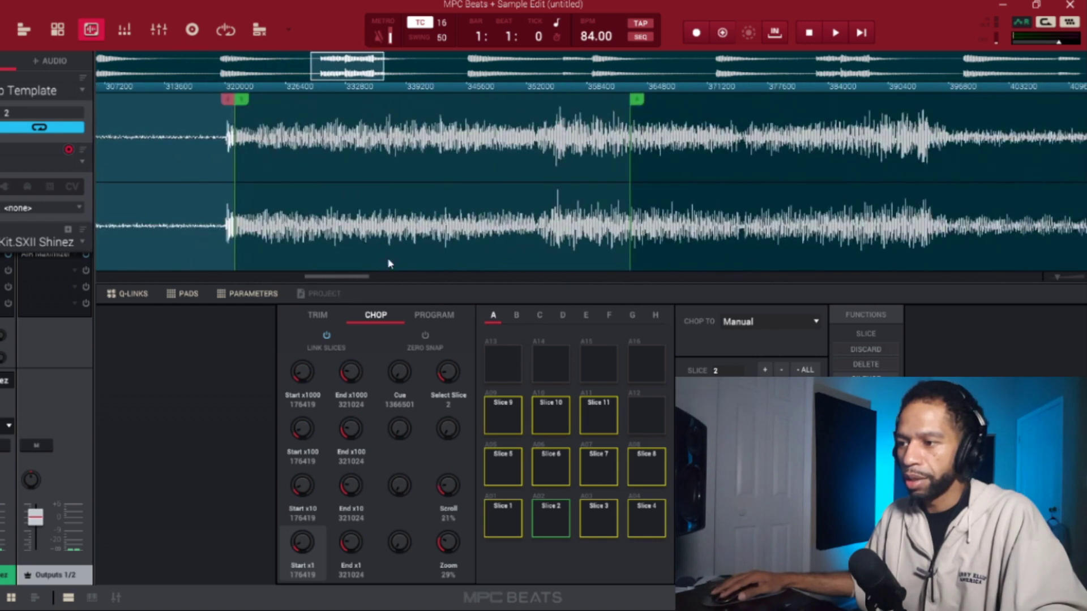
left_click_drag(632, 99, 741, 119)
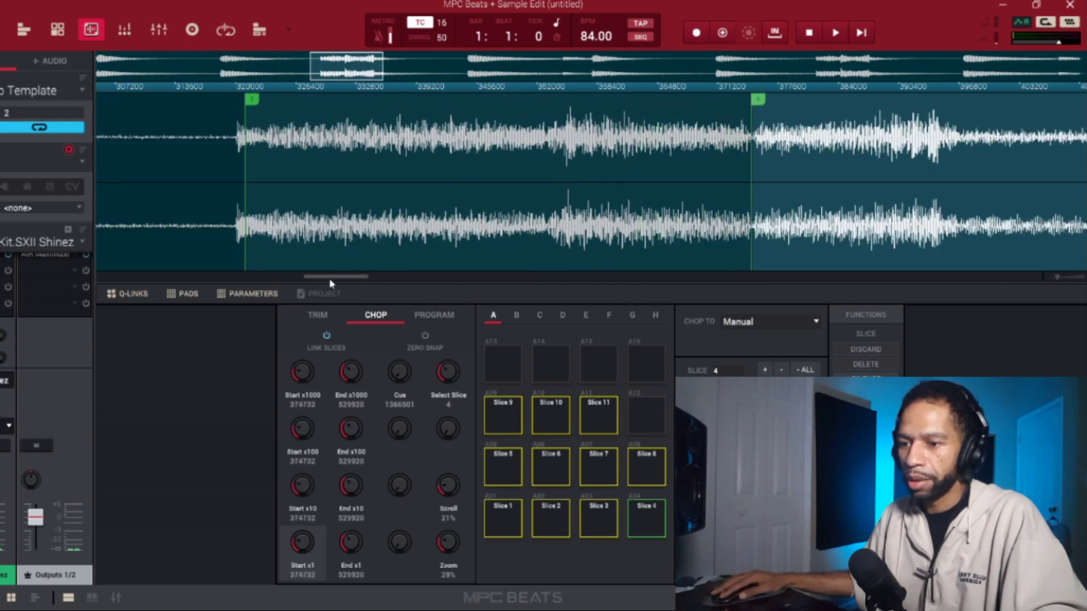
- Move the start of slice 5 back to about sample 529,500 and the start of slice 6 forward to its note onset
left_click_drag(331, 279, 436, 277)
left_click(738, 101)
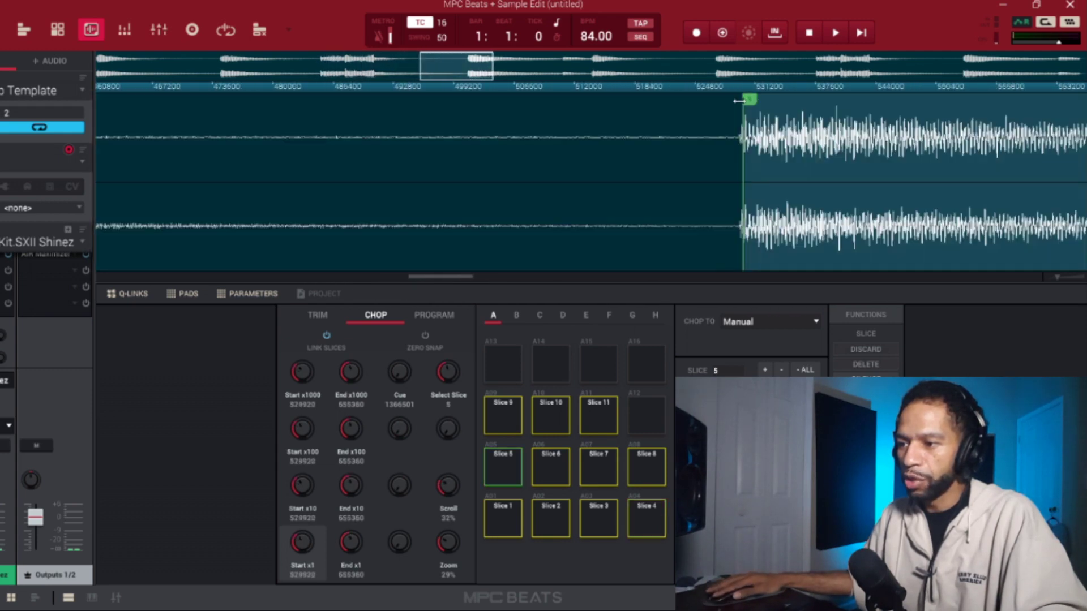
left_click_drag(739, 100, 735, 101)
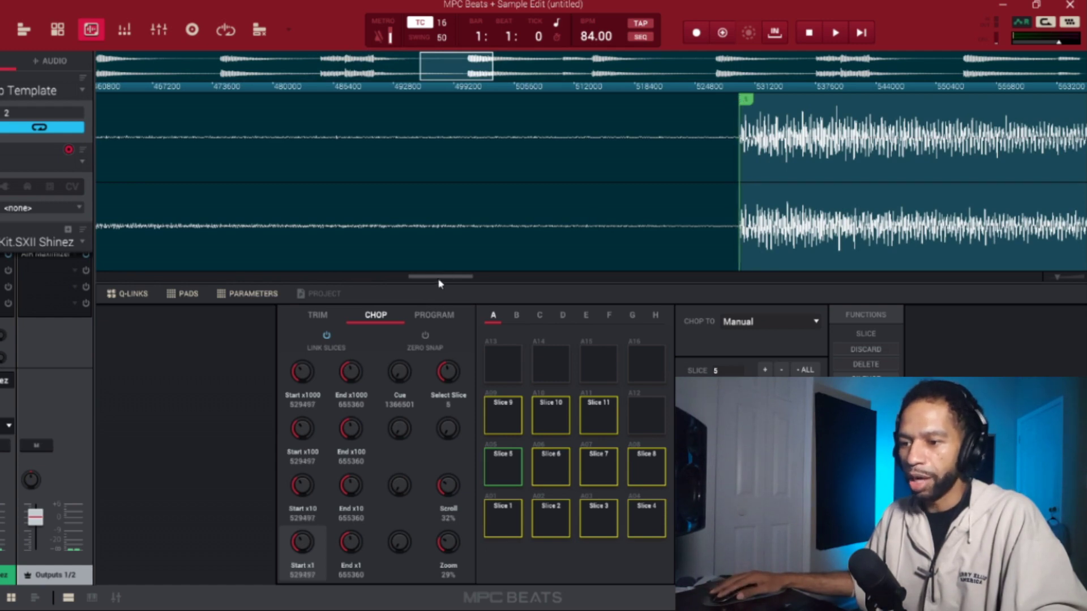
left_click_drag(443, 277, 531, 279)
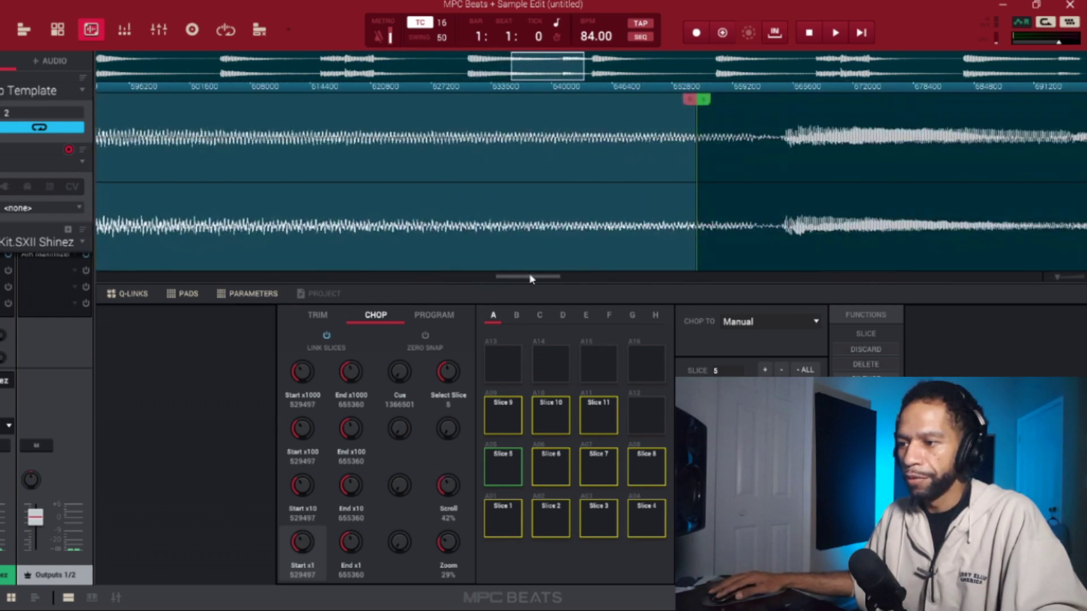
mouse_move(697, 102)
left_mouse_down()
mouse_move(792, 102)
mouse_move(783, 117)
left_mouse_up()
- Align the starts of slices 7 and 10 with their note onsets, placing slice 10 at about sample 1,234,900
left_click_drag(531, 277, 573, 276)
left_click_drag(519, 99, 594, 117)
left_click_drag(555, 280, 883, 276)
left_click_drag(855, 109, 856, 110)
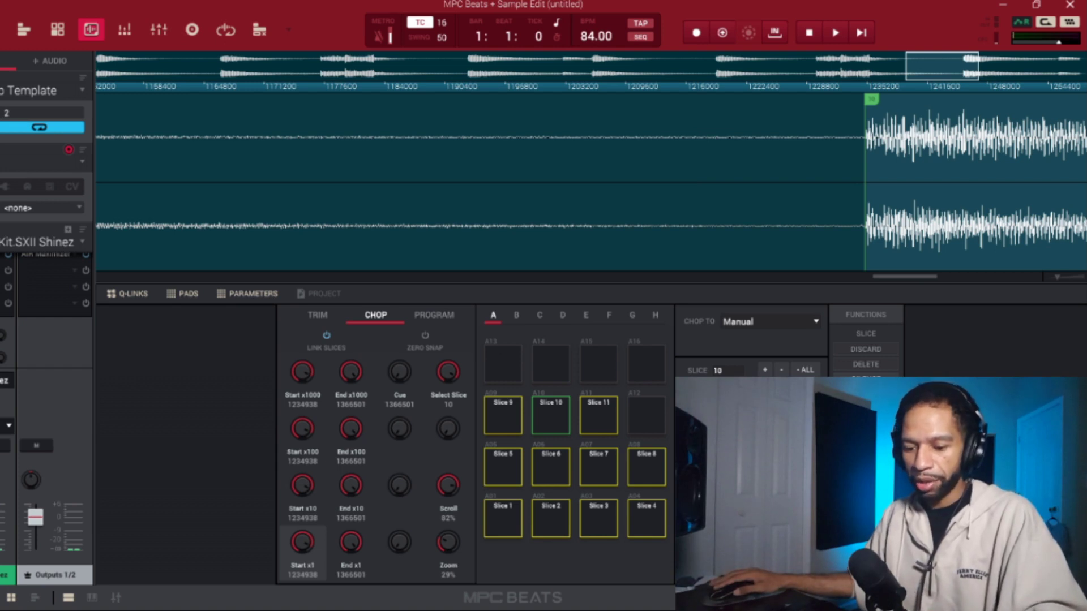
- Audition slices 1 to 4 in order from their pads
key("z")
key("x")
key("c")
key("v")
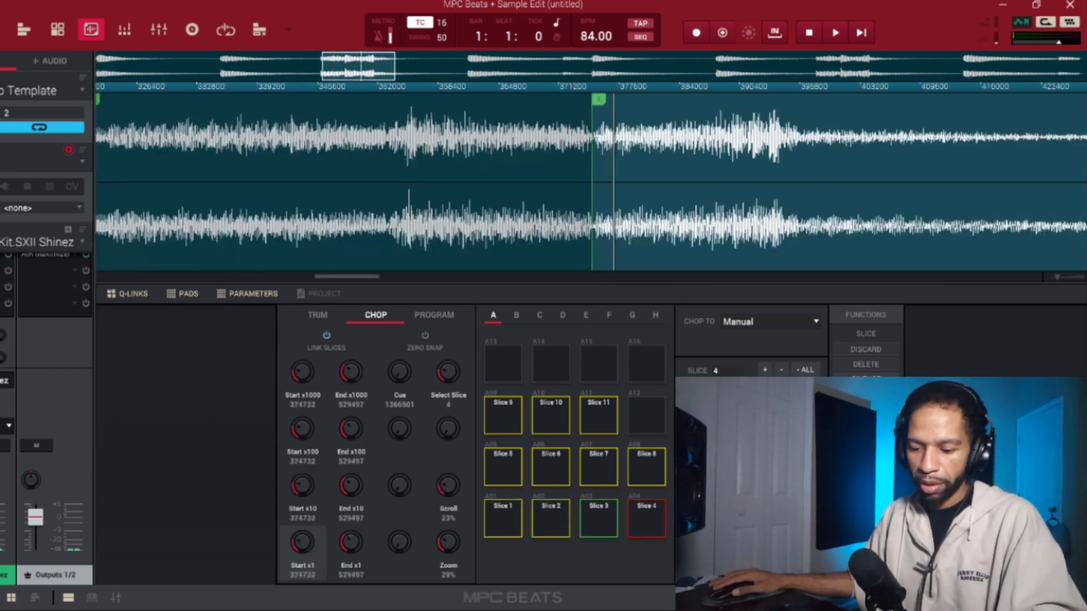
- Audition the slices after slice 4 from their pads, through to slice 10
key("a")
key("s")
key("d")
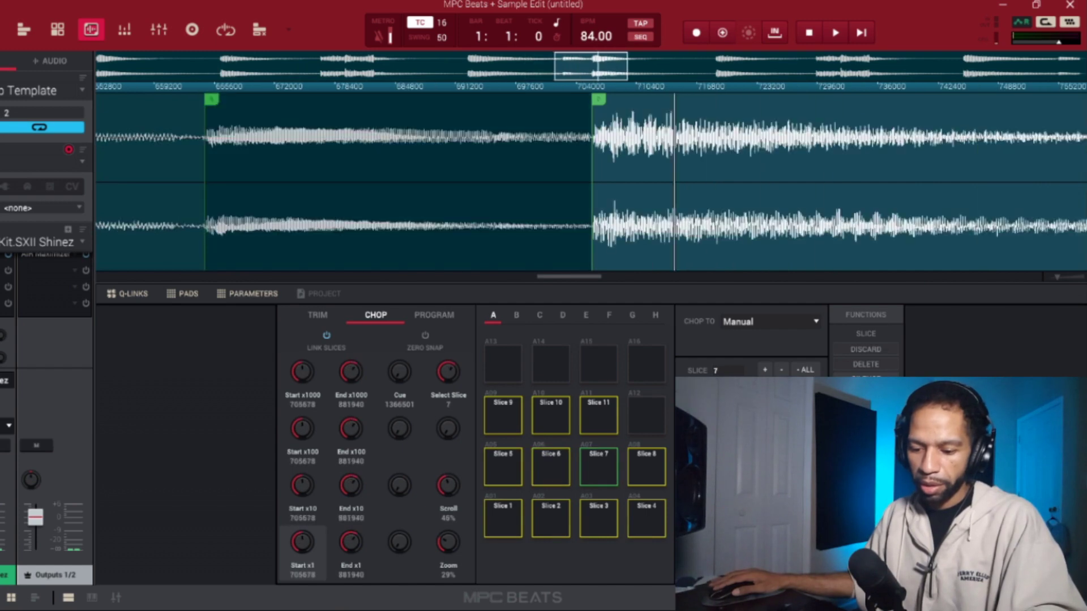
key("f")
key("q")
key("w")
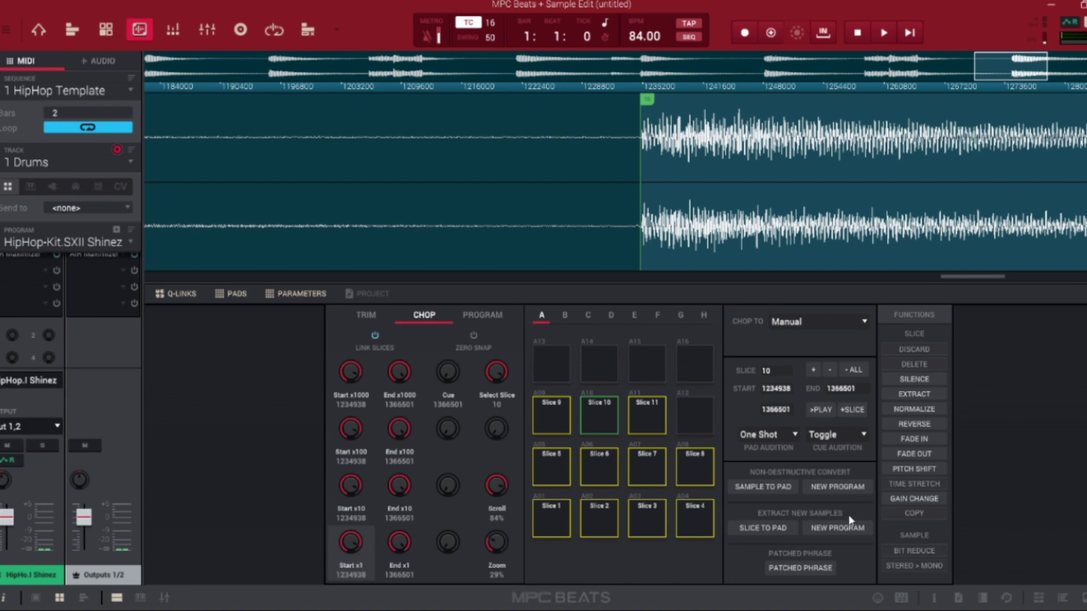
- Extract the slices as a new program with new cropped samples and assign that PMVR_Melody_Loop_120_Piano program to track 1 Drums
left_click(833, 529)
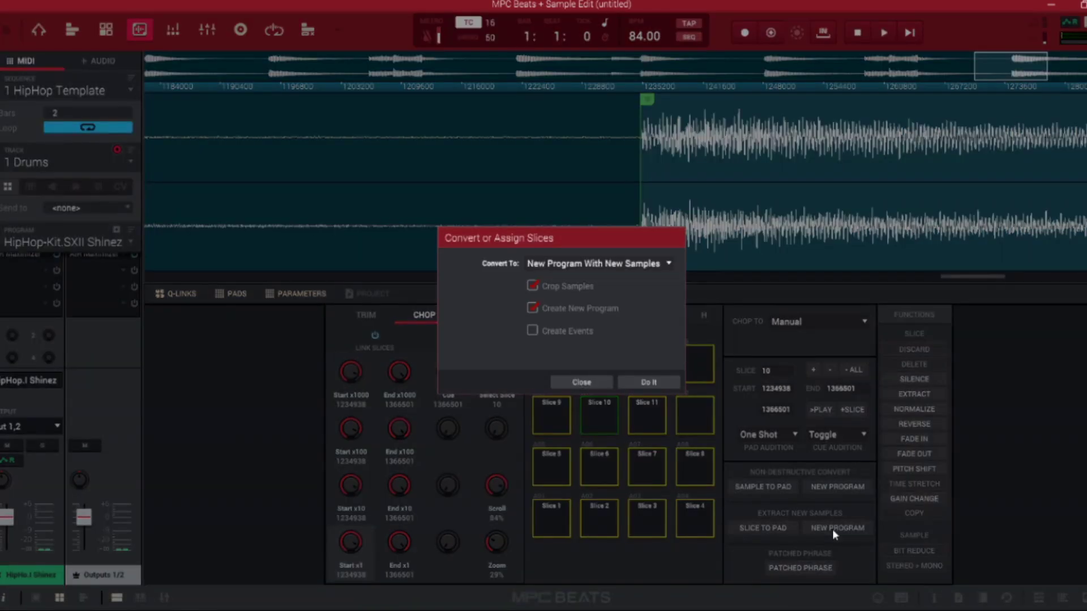
left_click(649, 383)
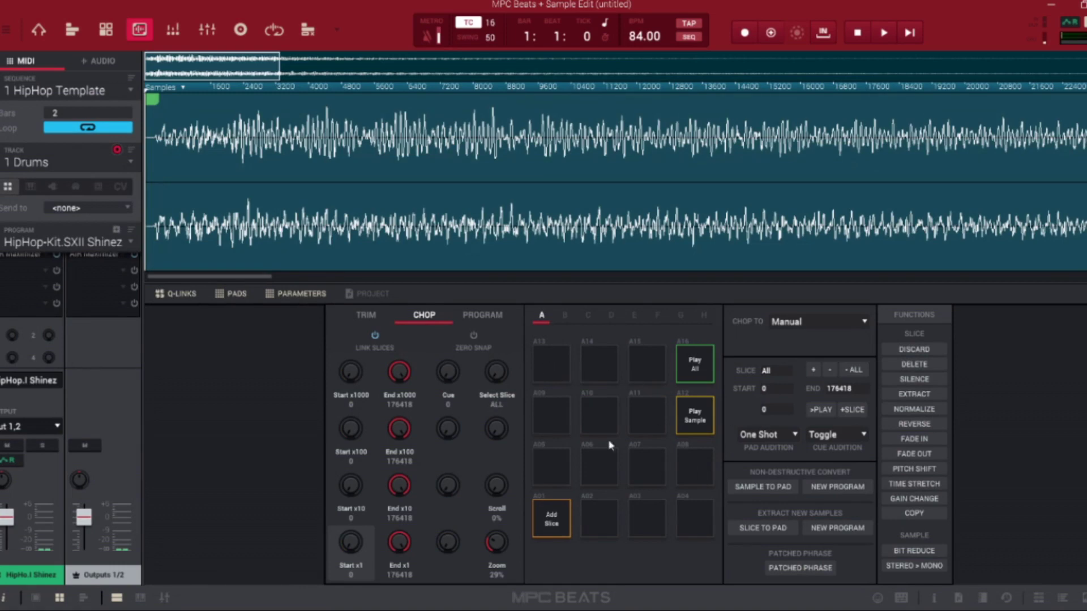
left_click(38, 31)
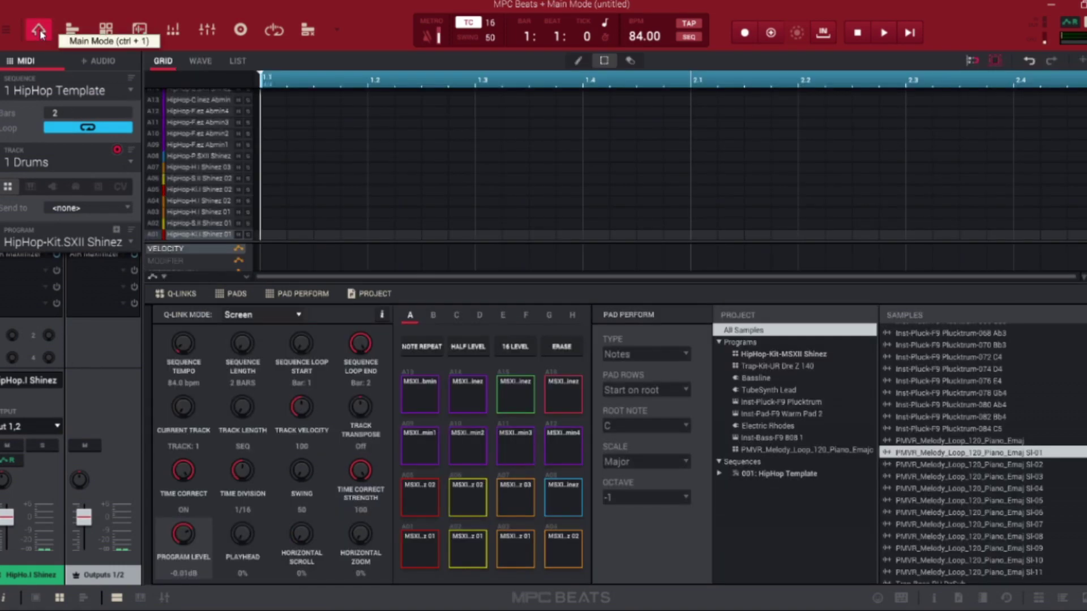
left_click(805, 451)
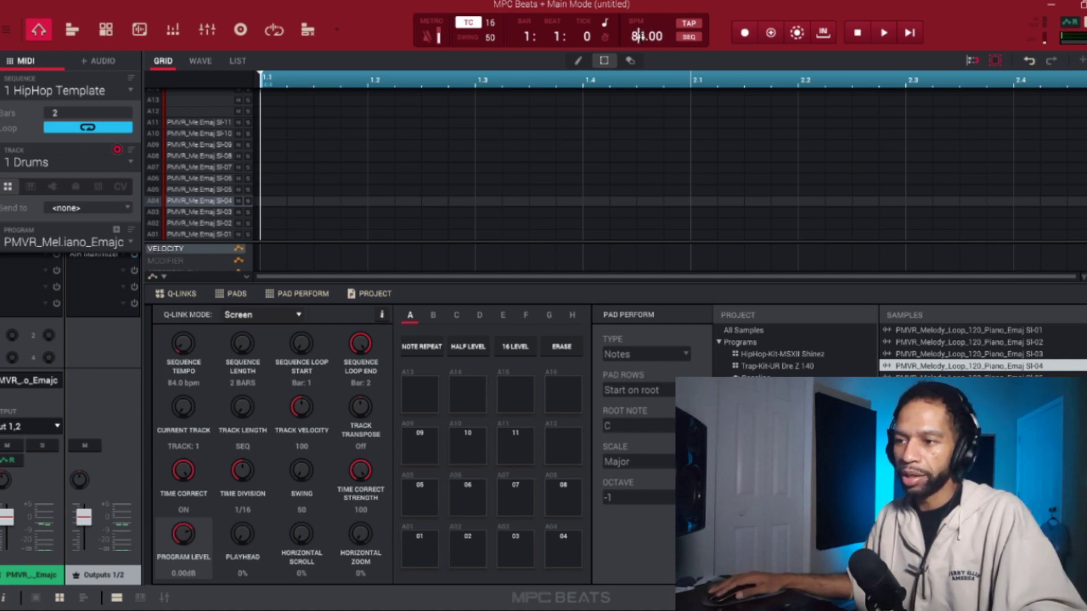
- Set the tempo to 90 BPM and the sequence length to 8 bars
type("90")
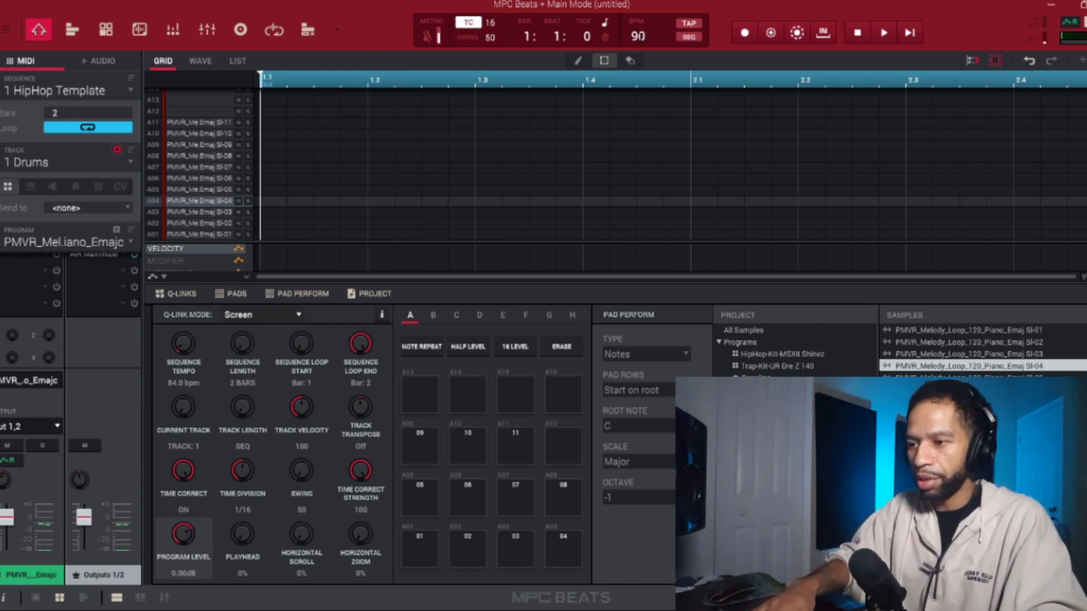
key("Return")
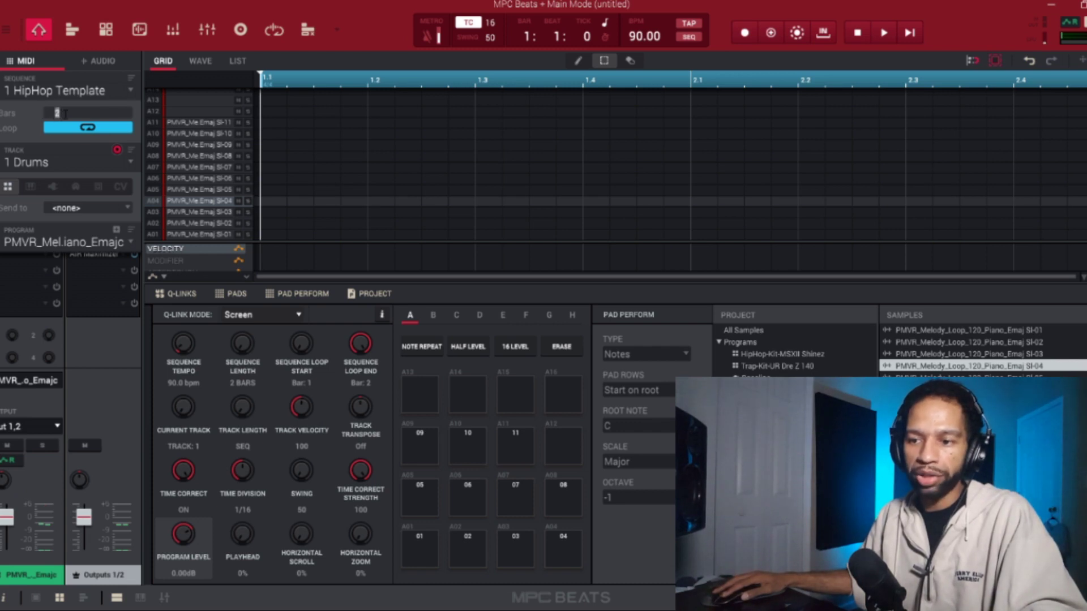
type("8")
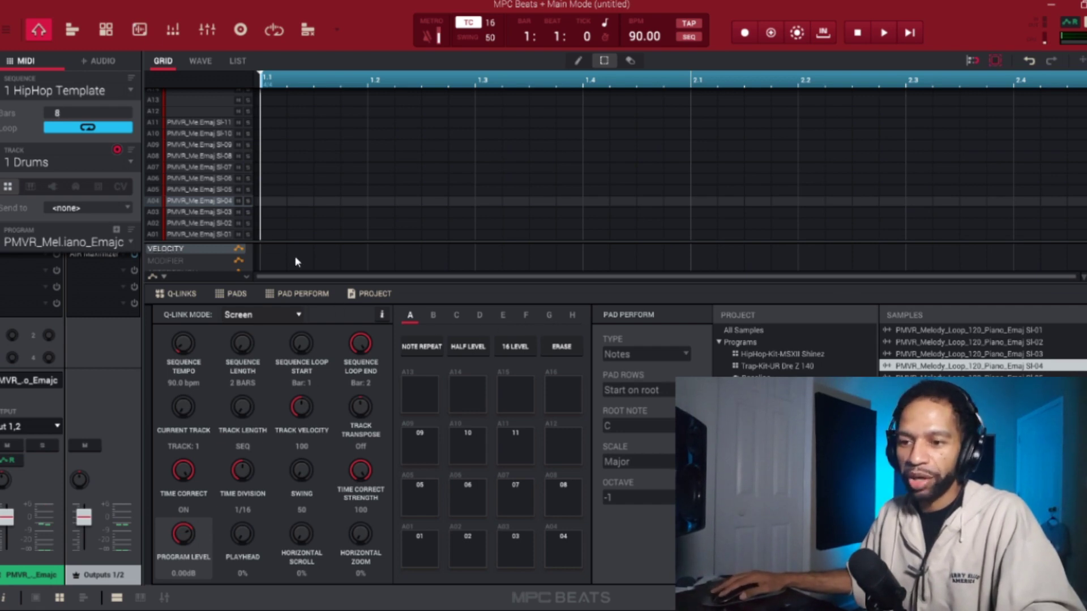
- Record an eight-bar melody on track 1 by playing the piano slice pads, and play the take back
left_click(744, 35)
left_click(885, 32)
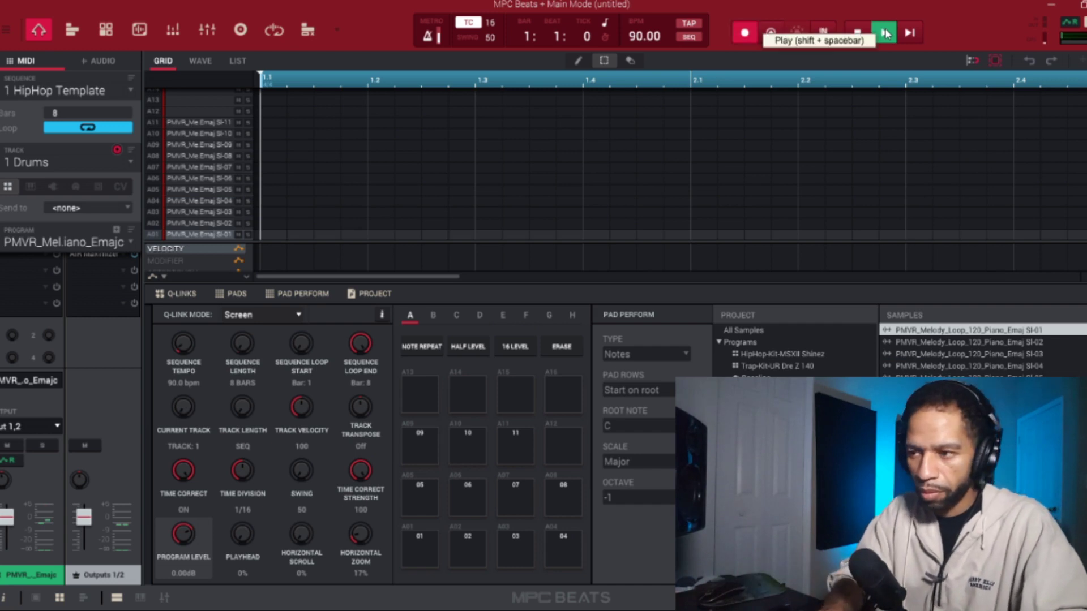
key("z")
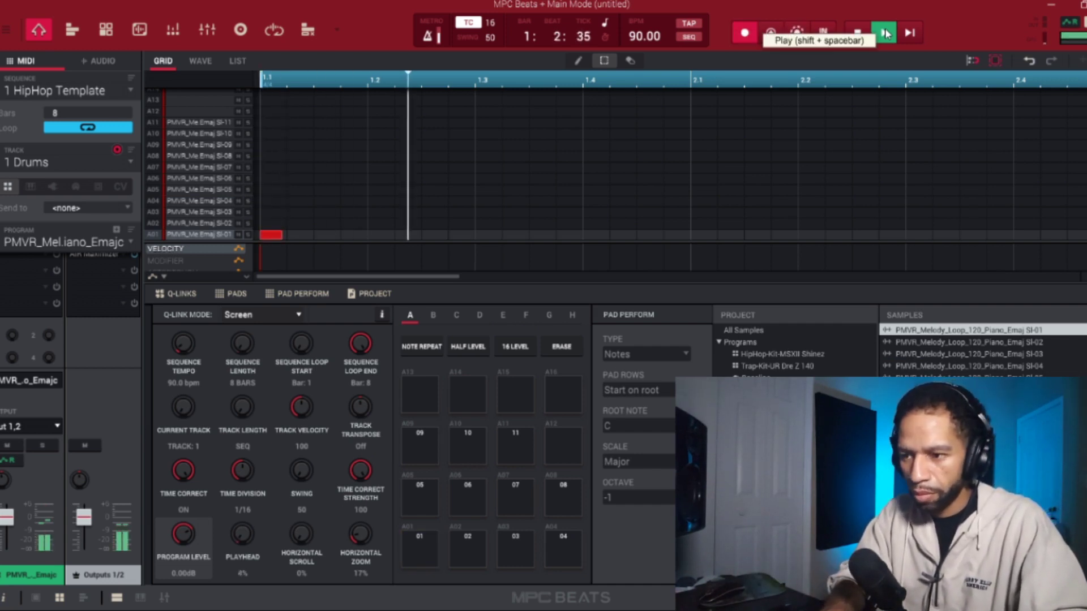
key("z")
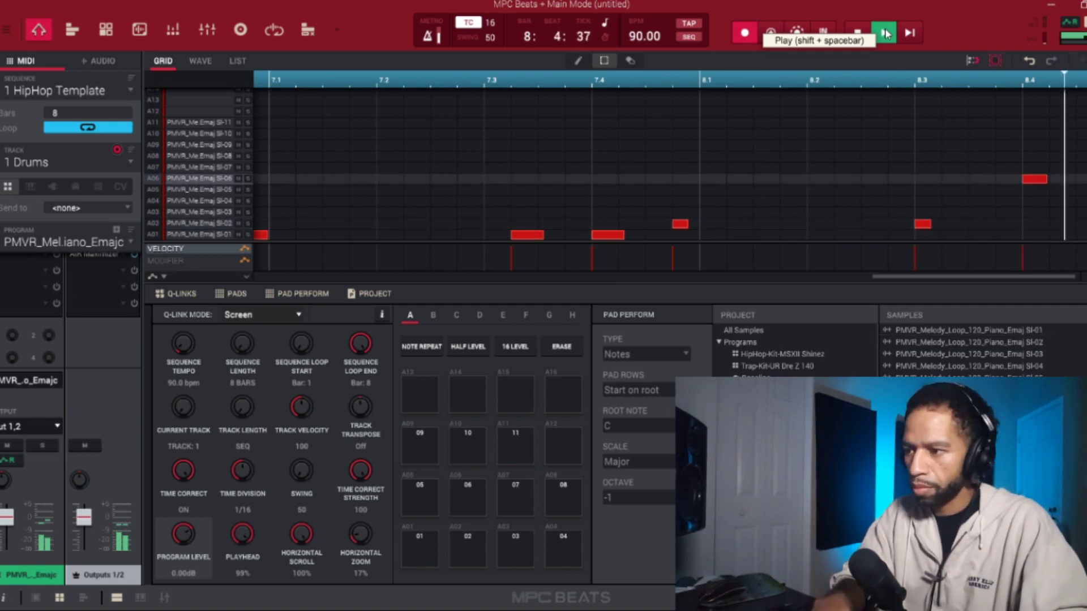
key("space")
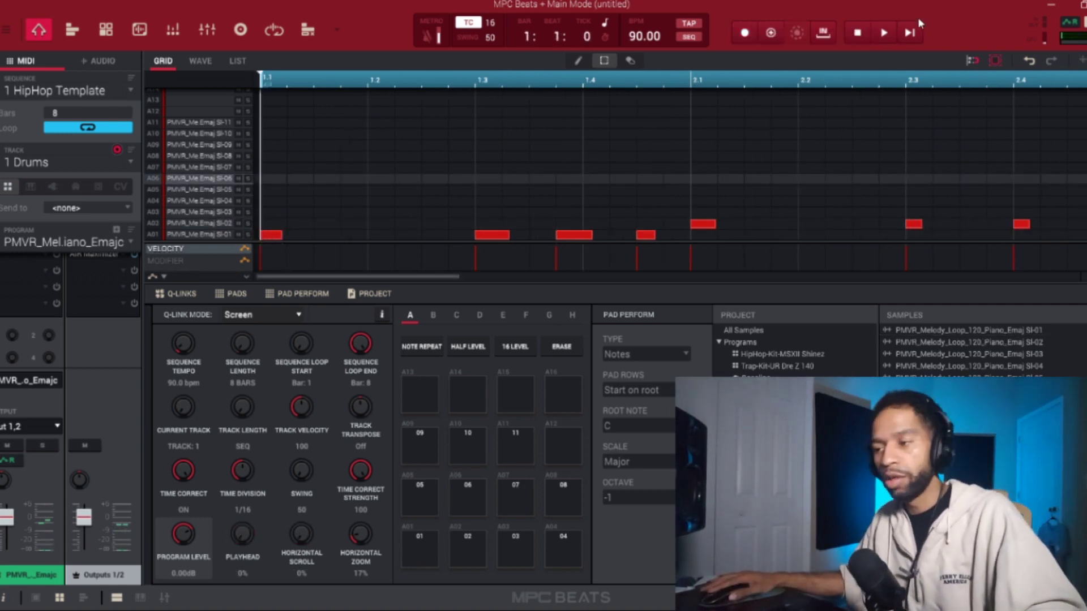
left_click(885, 37)
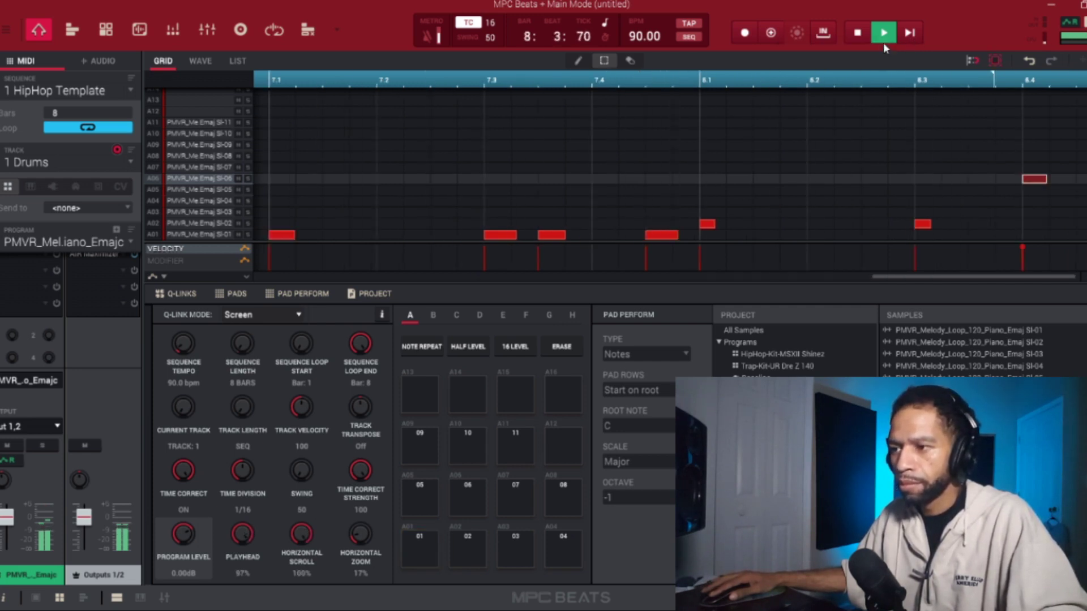
left_click(859, 34)
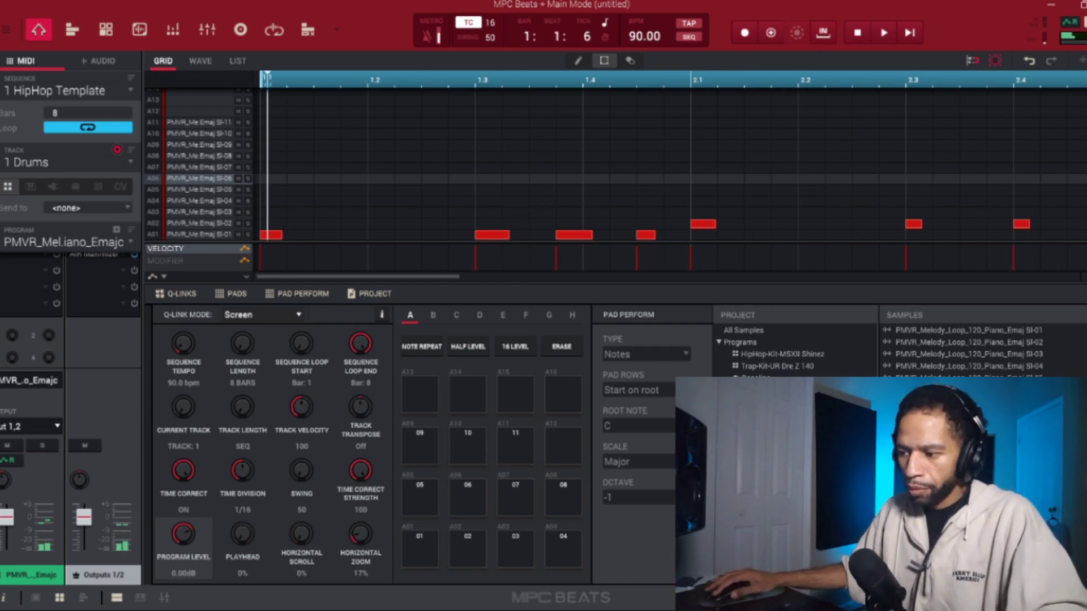
- Show the file browser and open the Kick folder inside Drum & Percussion One Shots
key("ctrl+b")
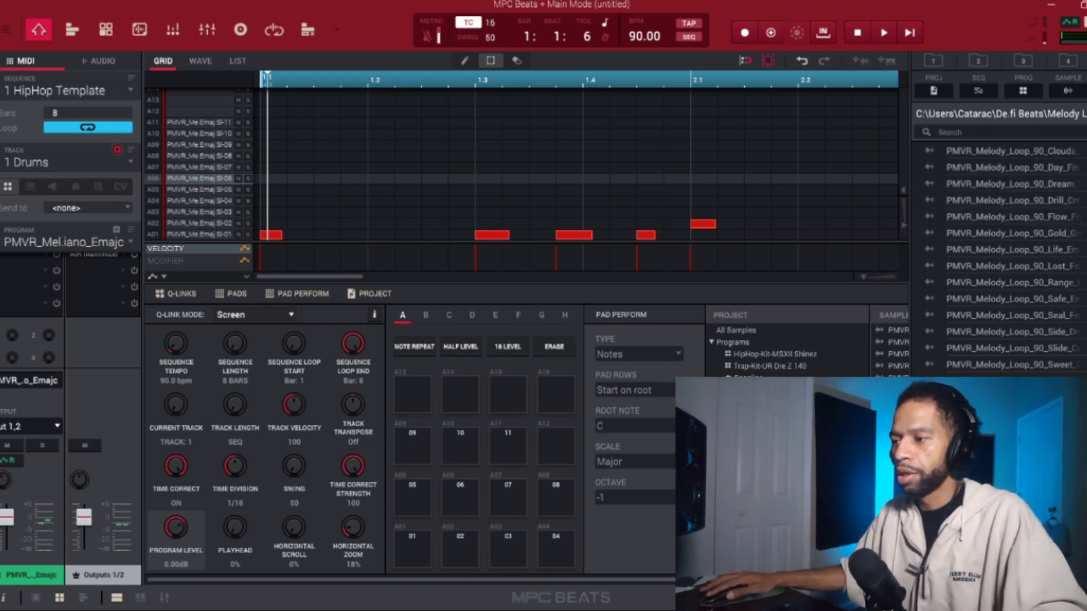
left_click(974, 249)
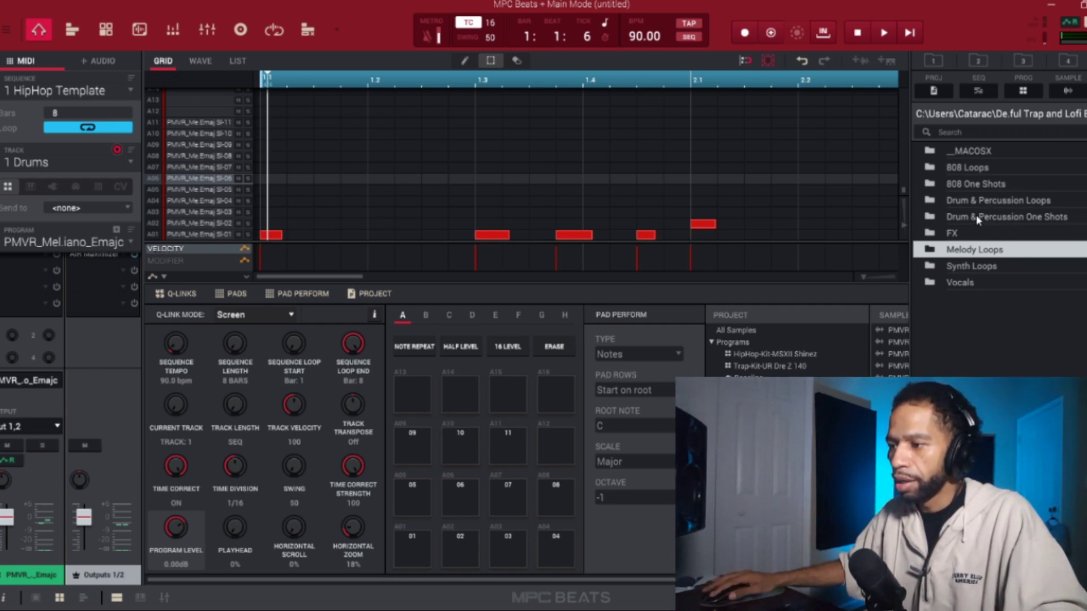
left_click(960, 217)
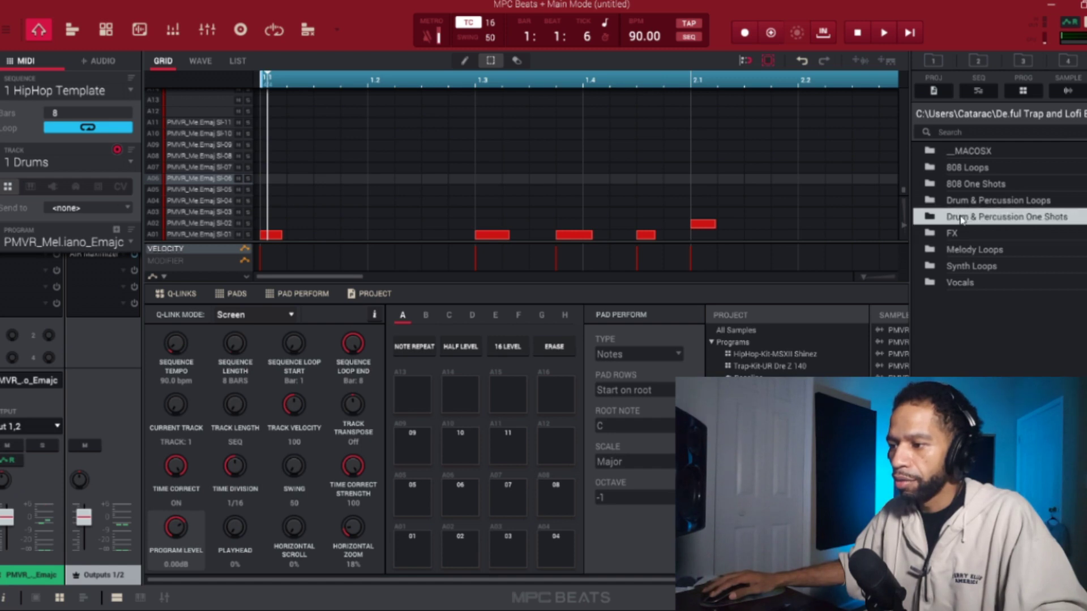
double_click(961, 218)
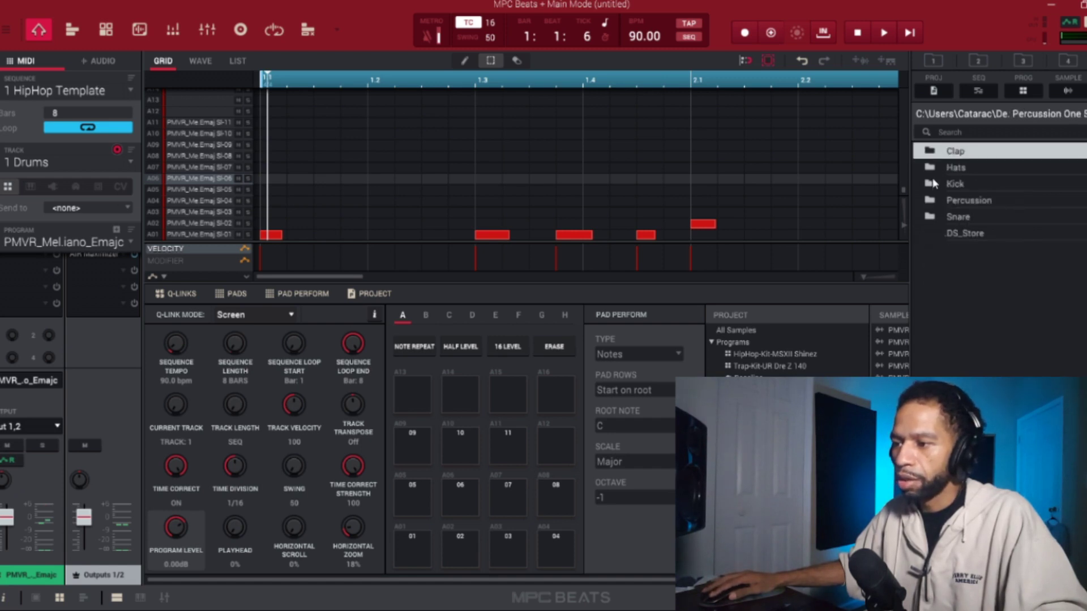
double_click(924, 184)
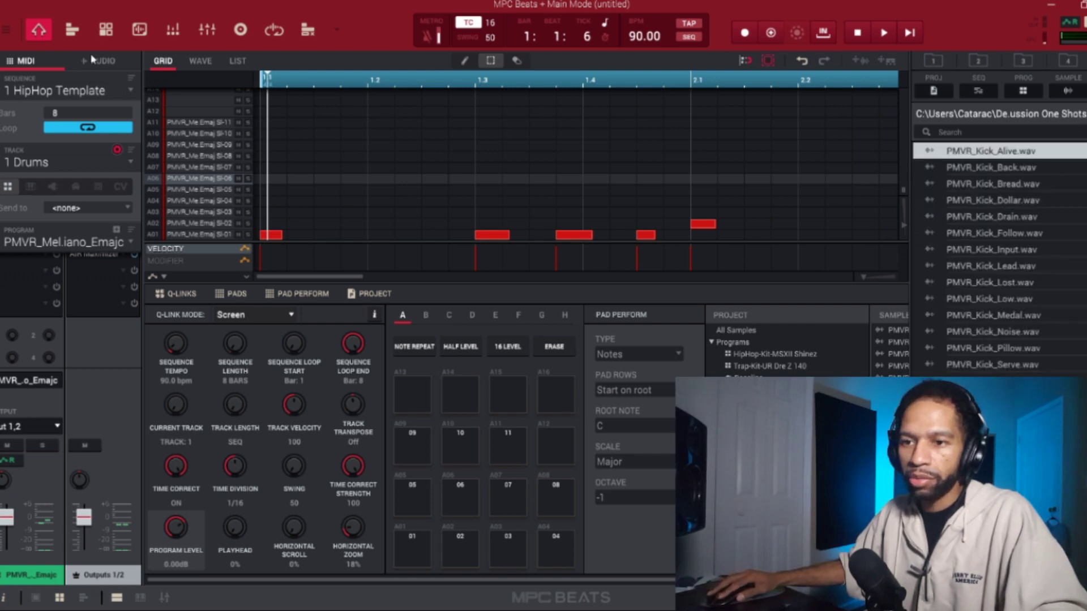
- Make track 2 Drums with the Trap-Kit-UR Dre Z 140 program active and load PMVR_Kick_Follow.wav onto pad A05
left_click(72, 32)
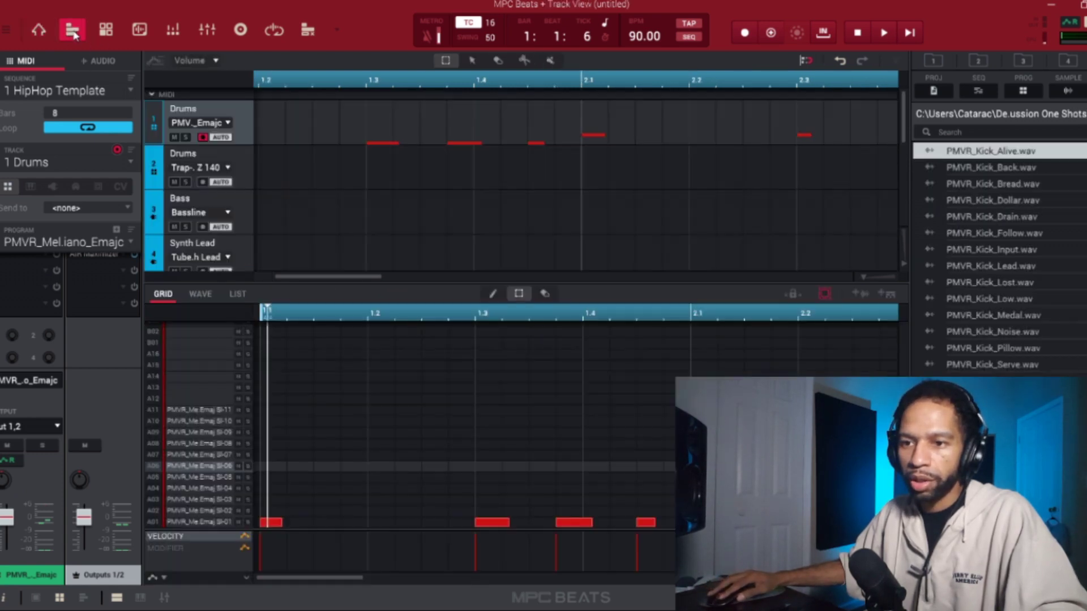
left_click(236, 153)
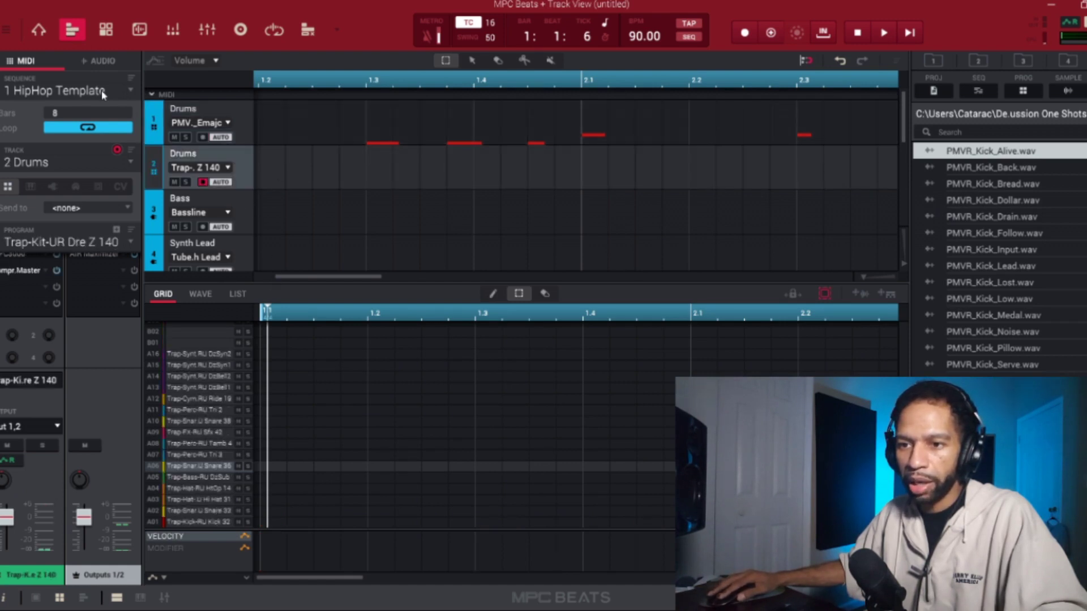
left_click(40, 30)
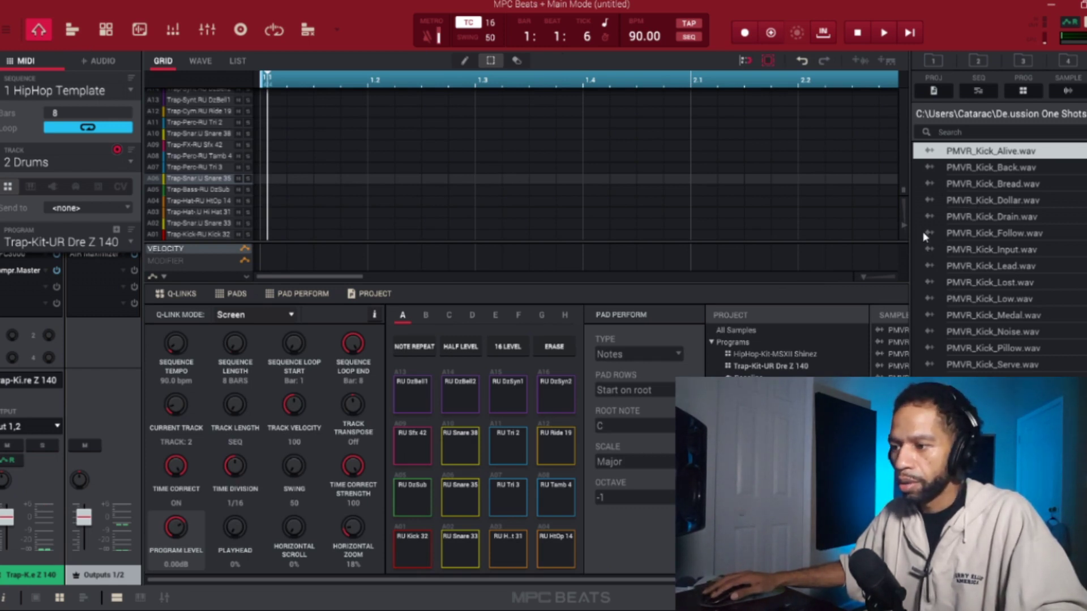
left_click_drag(969, 236, 424, 498)
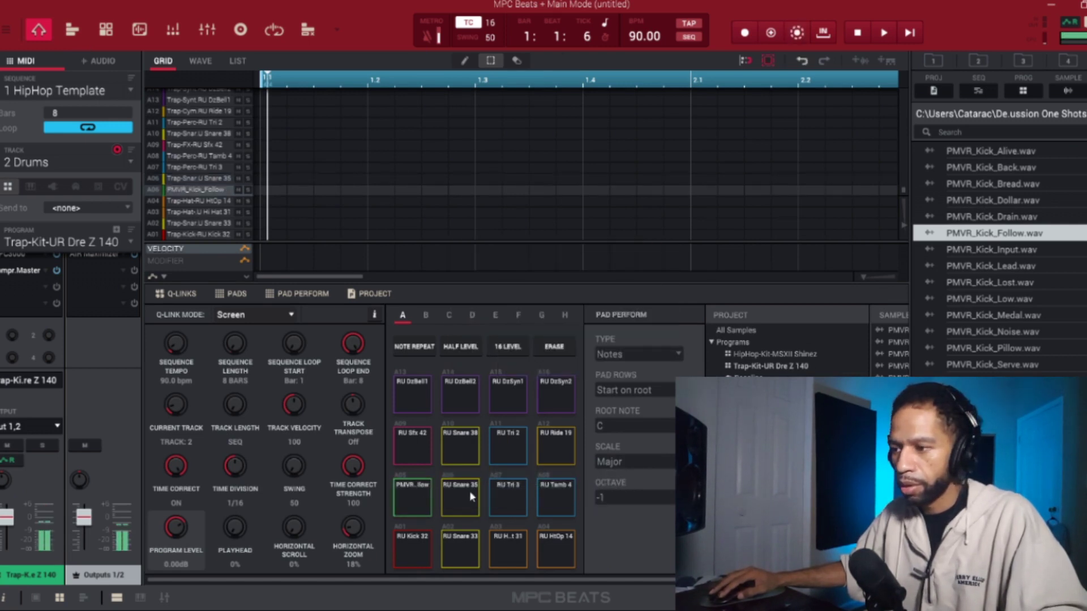
- Load PMVR_Clap_Beast.wav from the Clap one-shots folder onto pad A06
key("BackSpace")
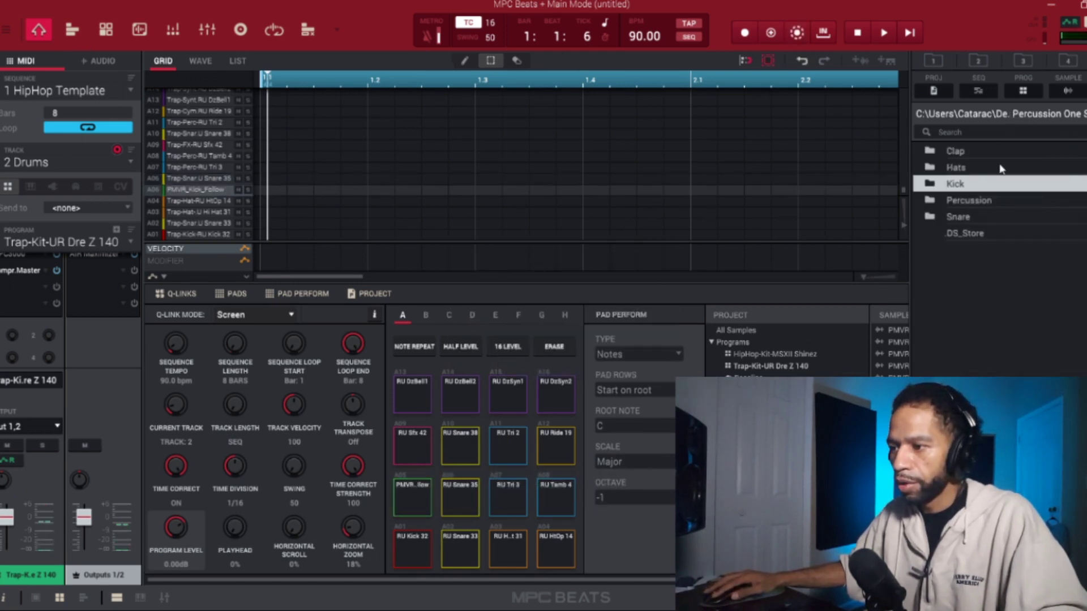
left_click(939, 150)
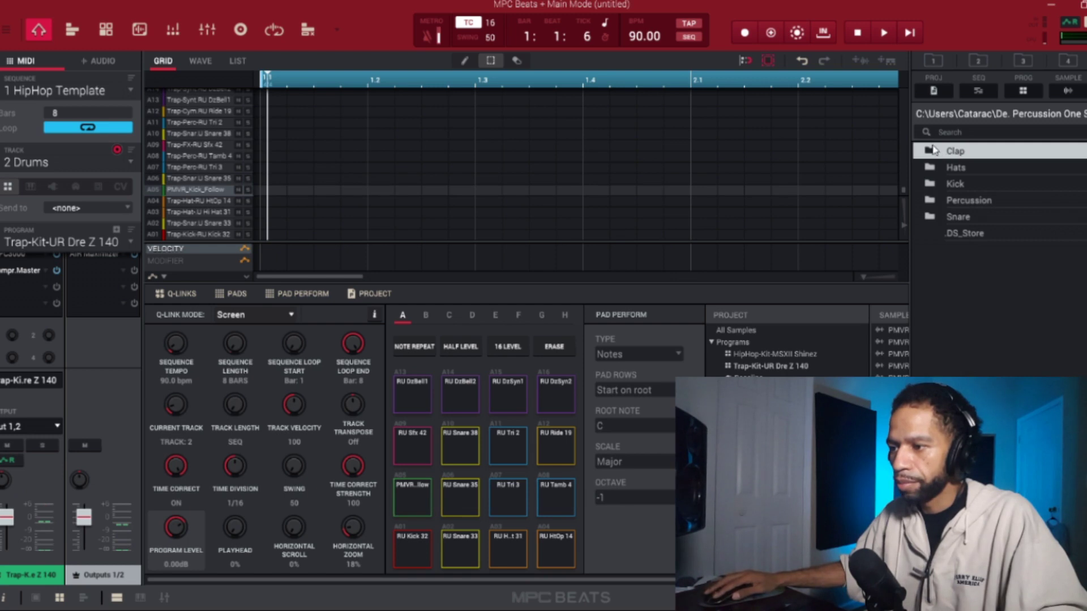
double_click(933, 150)
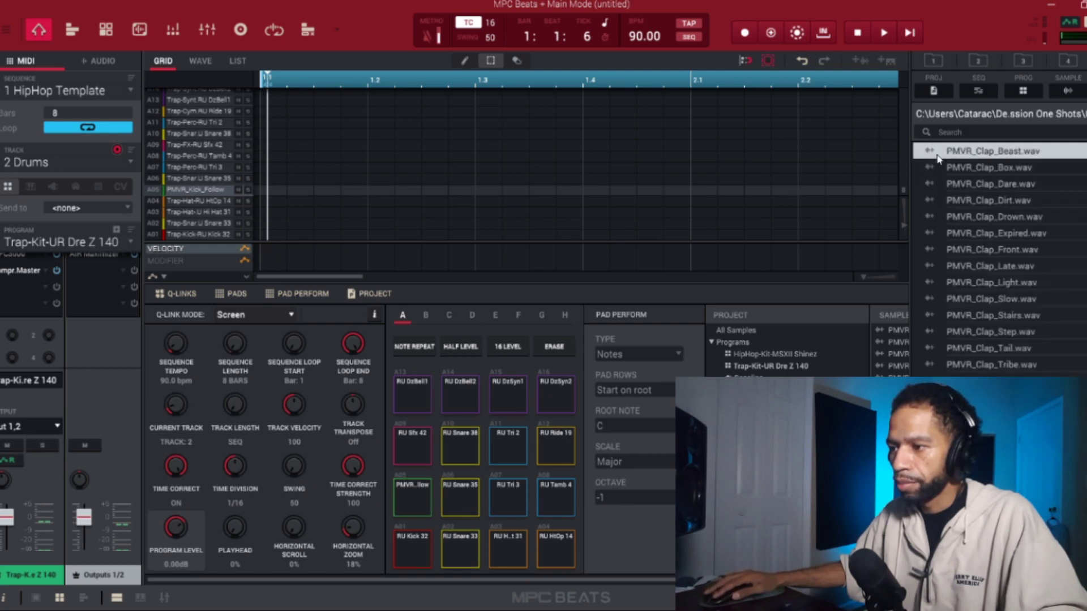
left_click_drag(964, 157, 460, 497)
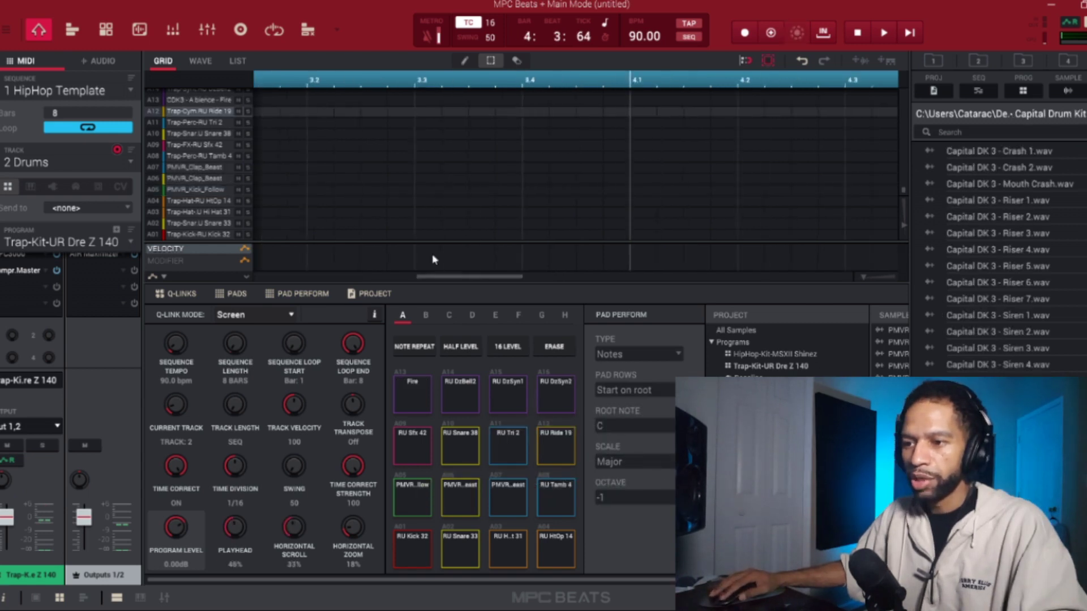
- Record a drum pattern on track 2 from the start of bar 1, using the Follow kick, Beast clap, hi-hat and ride pads
left_click_drag(433, 276, 273, 276)
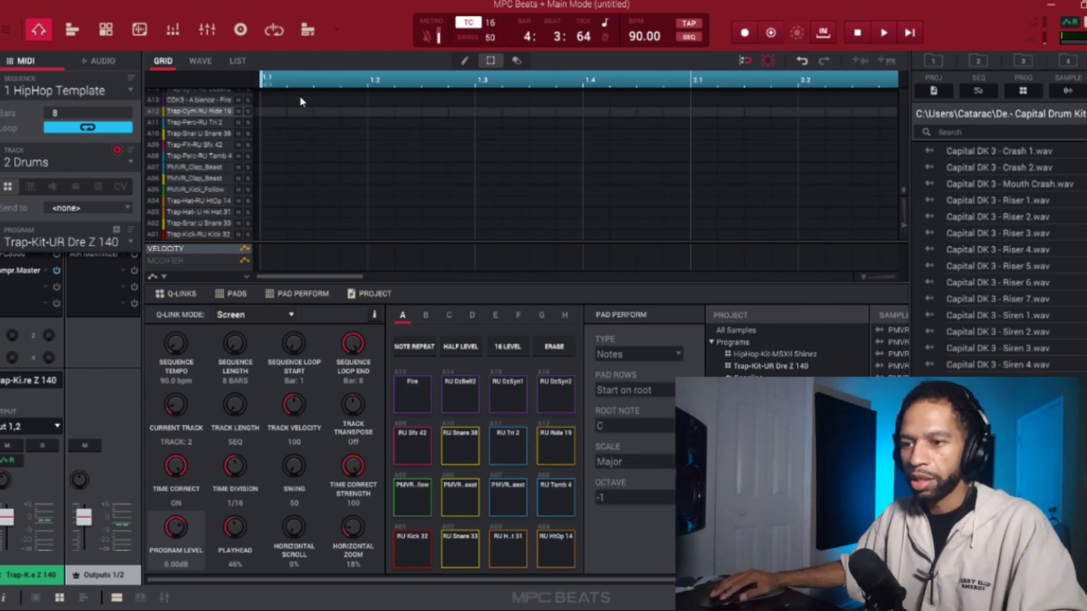
left_click(275, 84)
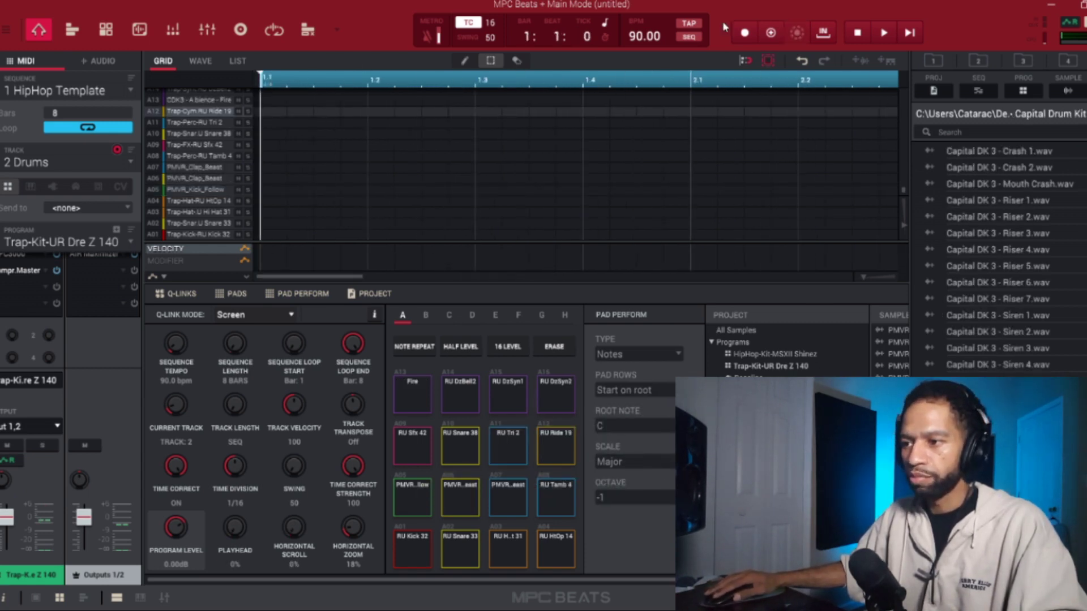
left_click(745, 33)
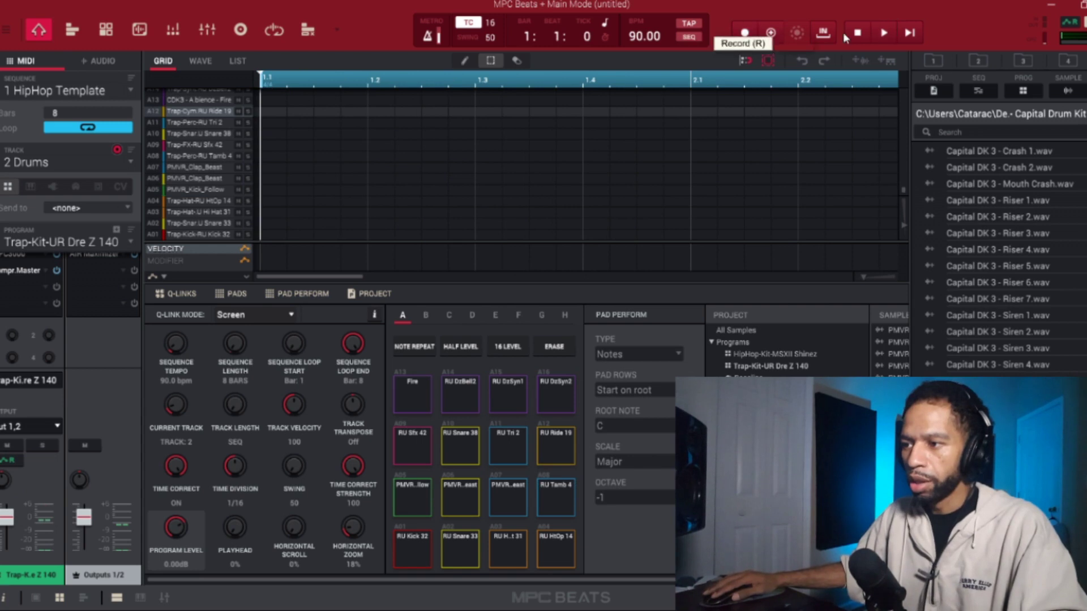
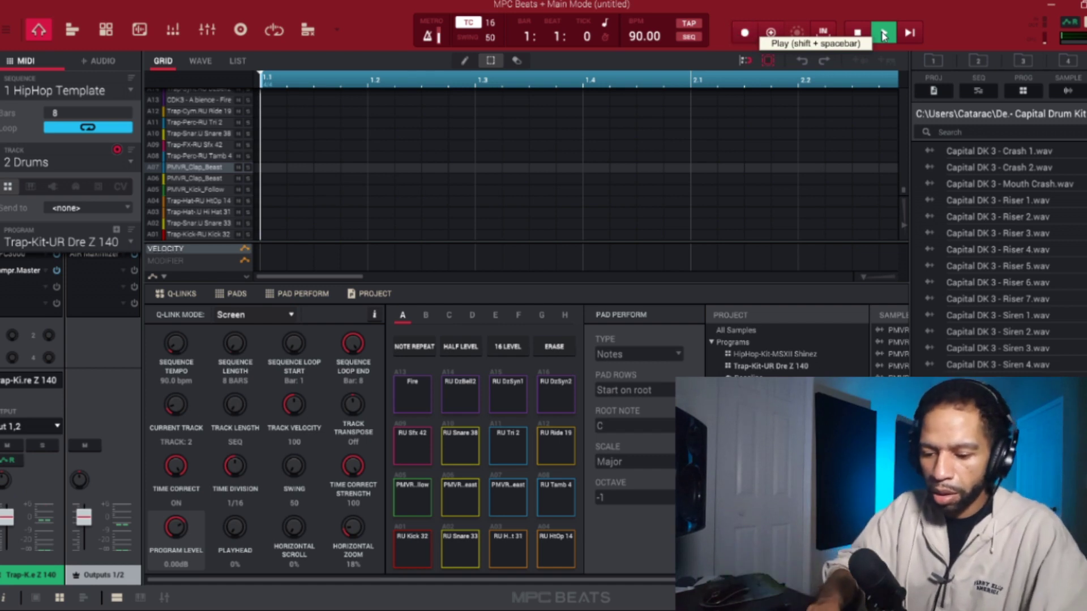
left_click(885, 36)
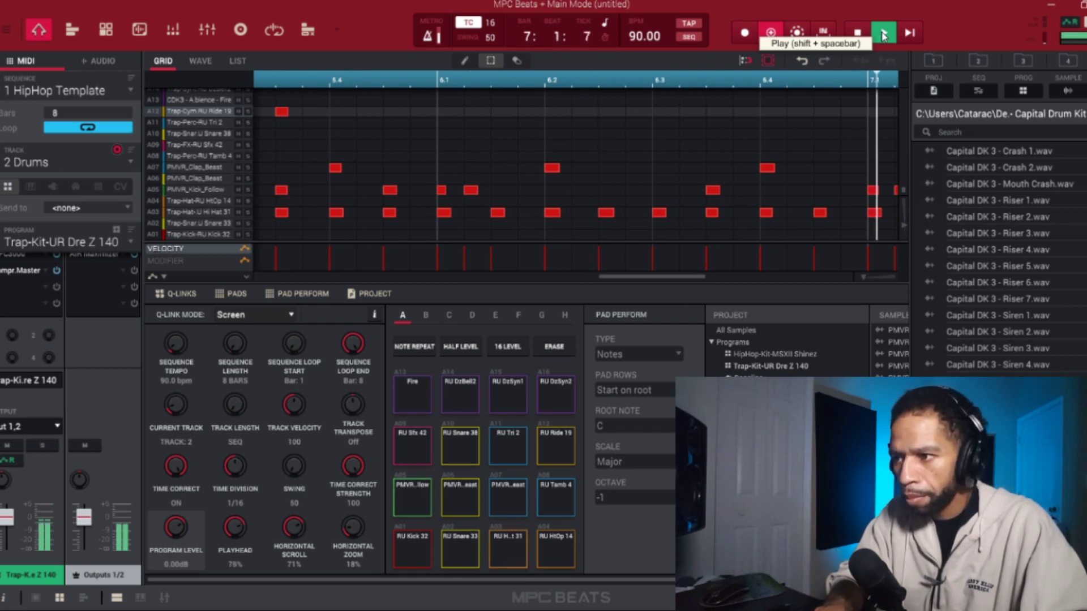
key("r")
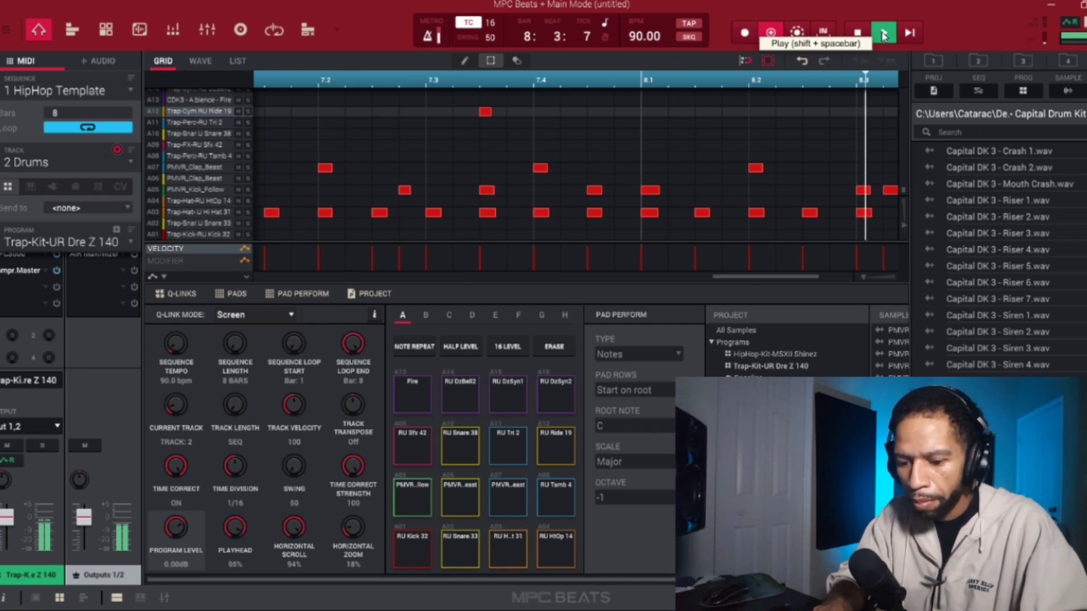
key("space")
- In the channel mixer, solo the PMVR piano program's channel and lower its level to about -4 dB during playback
key("ctrl+m")
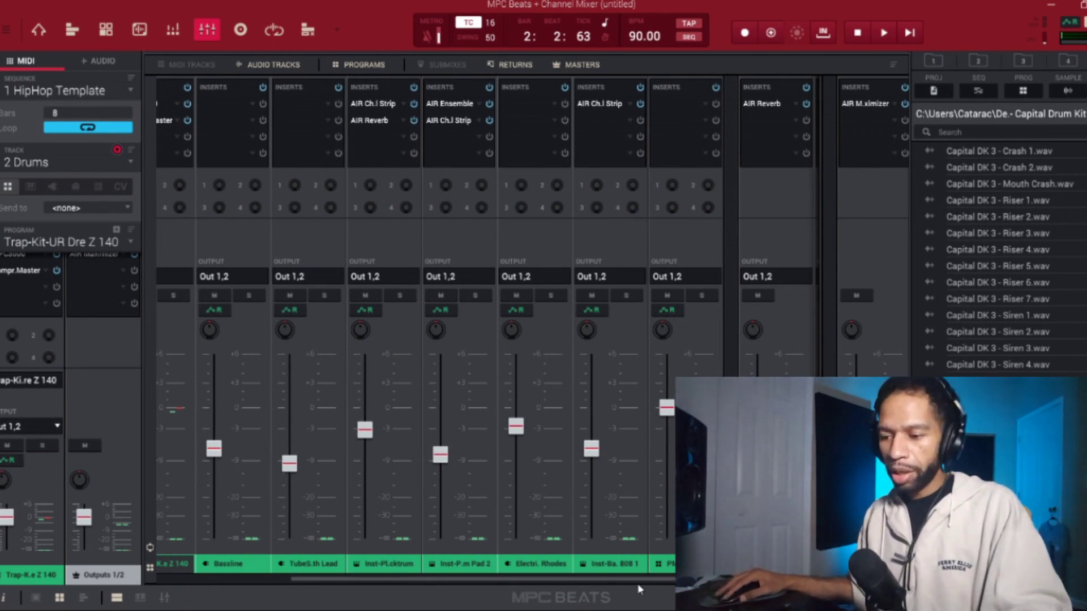
left_click_drag(638, 583, 673, 583)
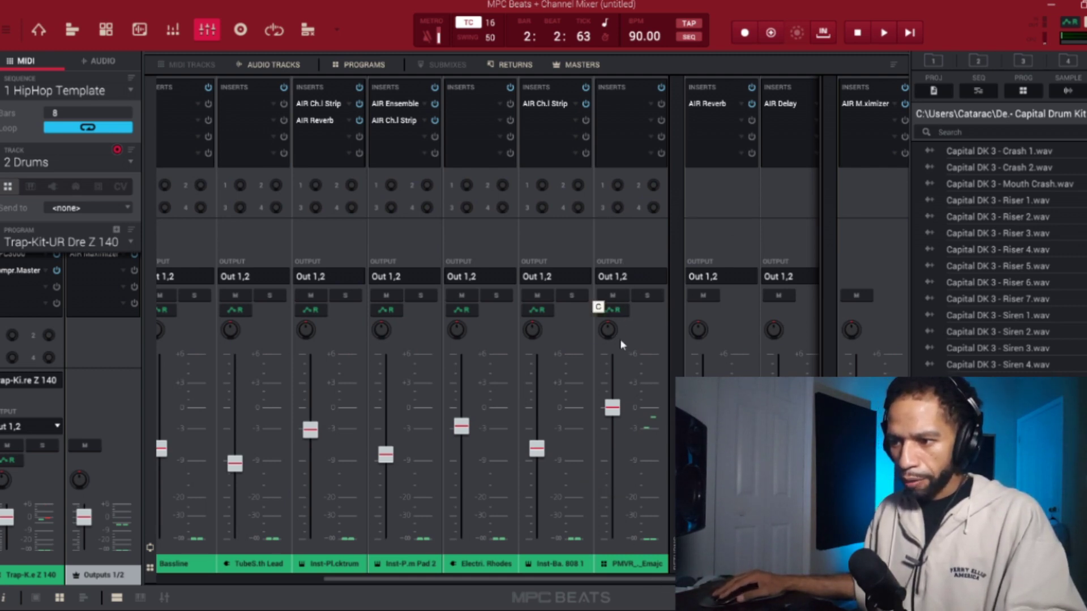
left_click(644, 295)
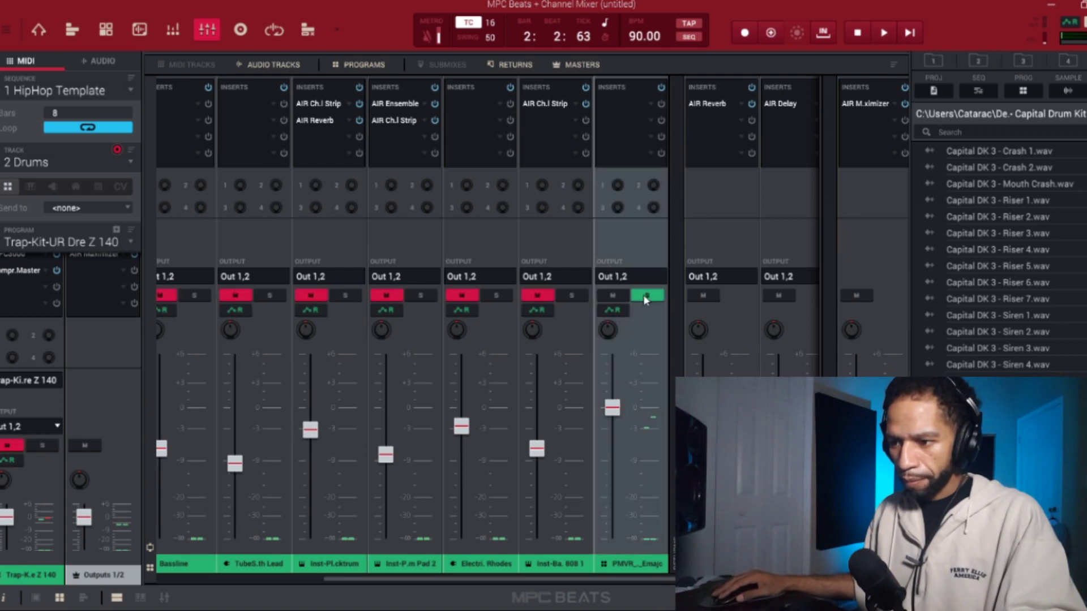
key("space")
left_click_drag(619, 409, 612, 435)
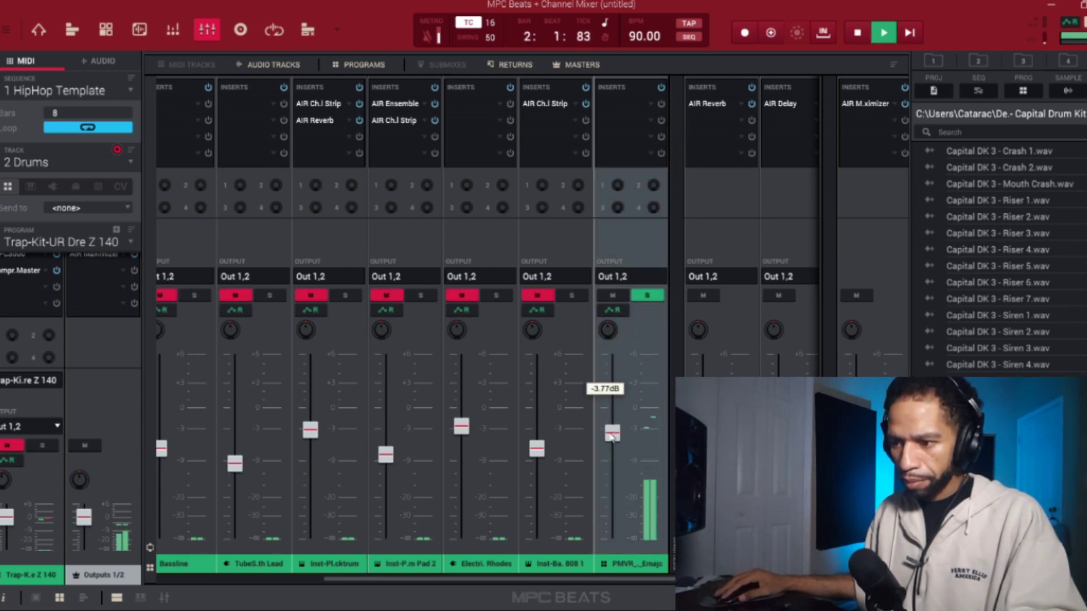
key("space")
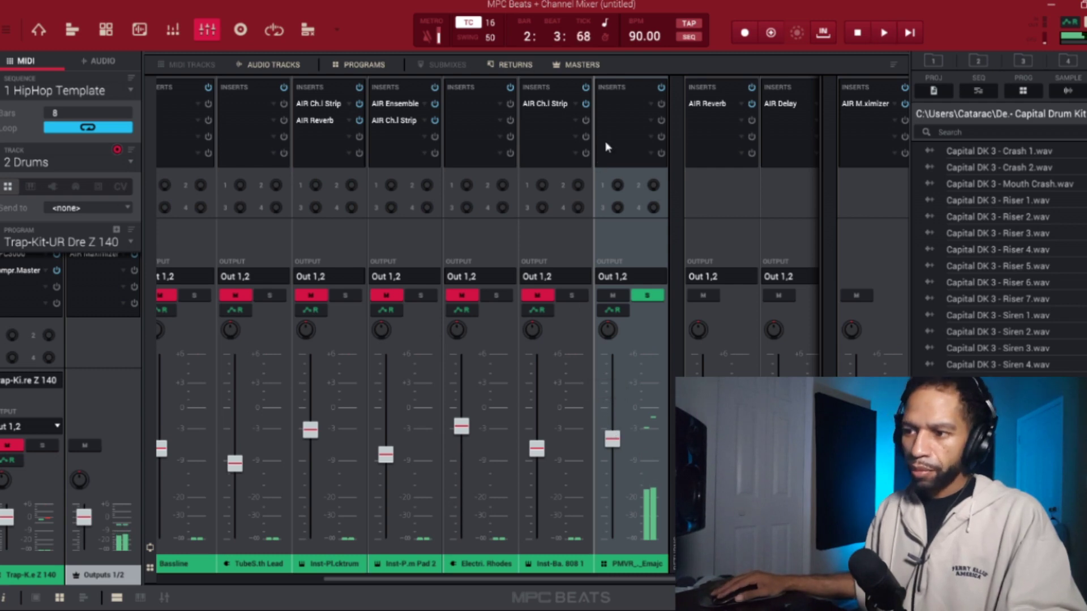
- Load the iZotope Vinyl VST into the first insert slot of the piano program's channel
left_click(653, 106)
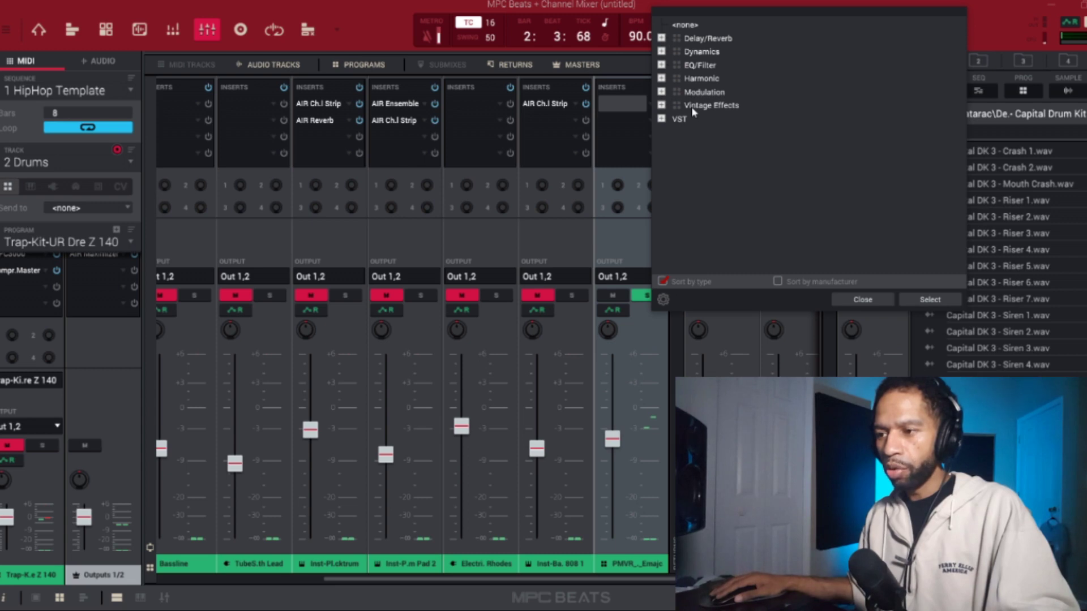
left_click(661, 119)
scroll(743, 174, "down", 20)
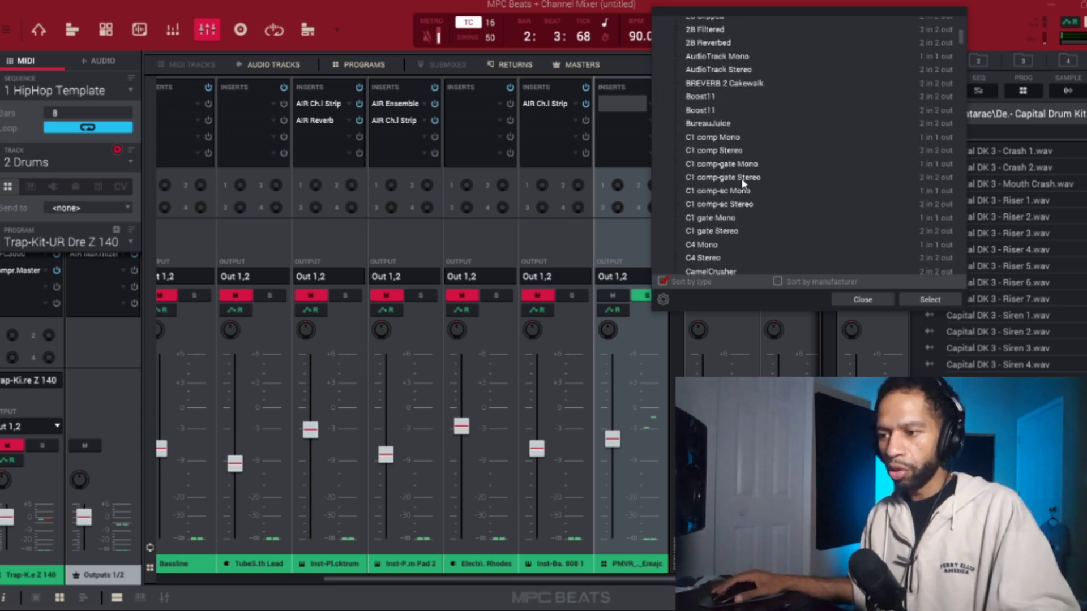
scroll(738, 182, "down", 10)
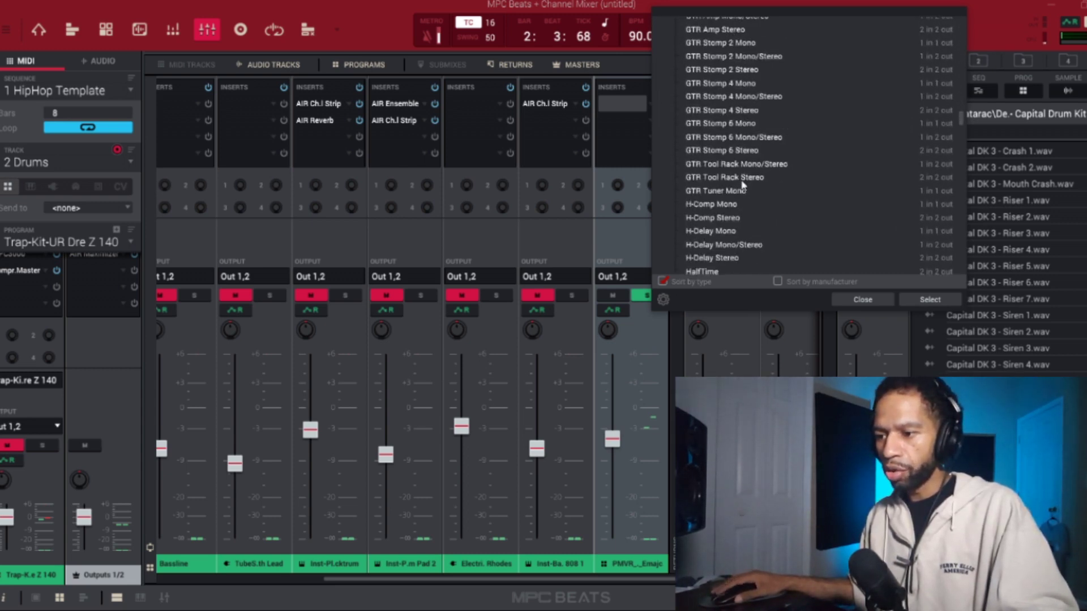
scroll(742, 179, "down", 5)
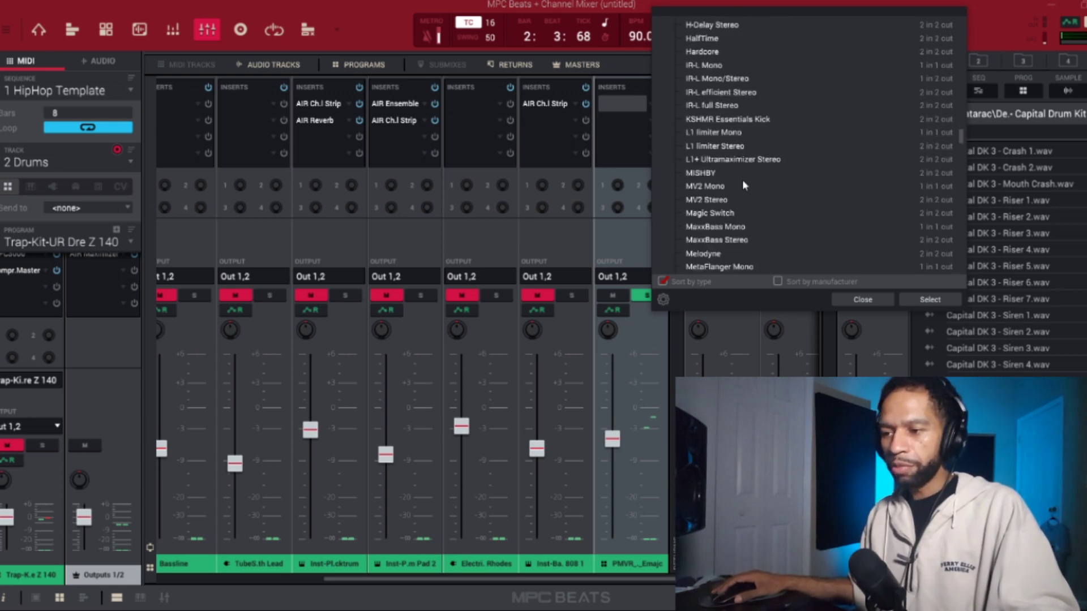
scroll(742, 179, "down", 10)
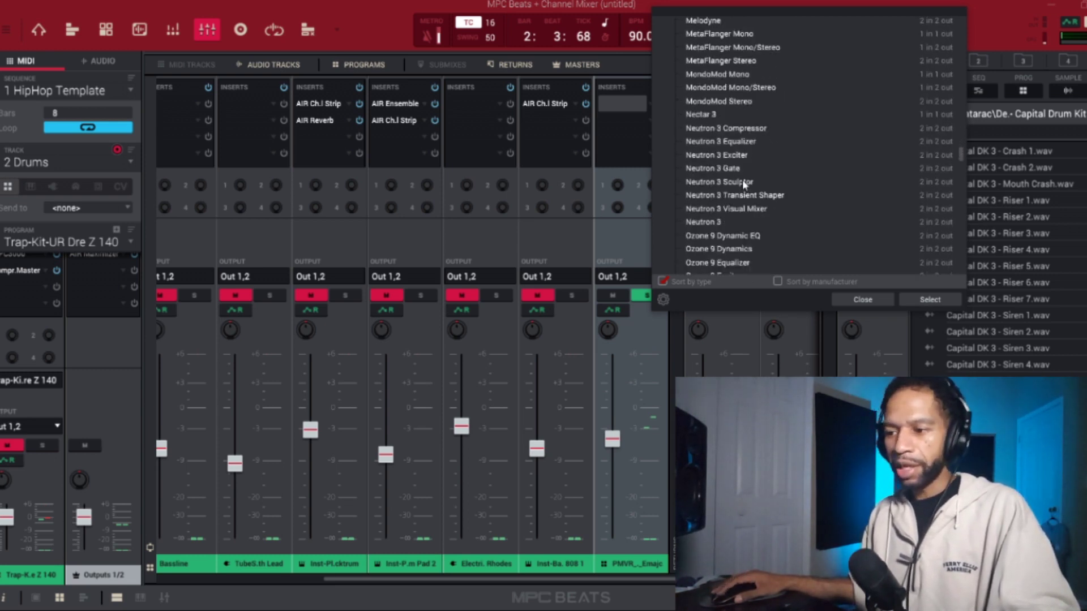
scroll(742, 179, "down", 10)
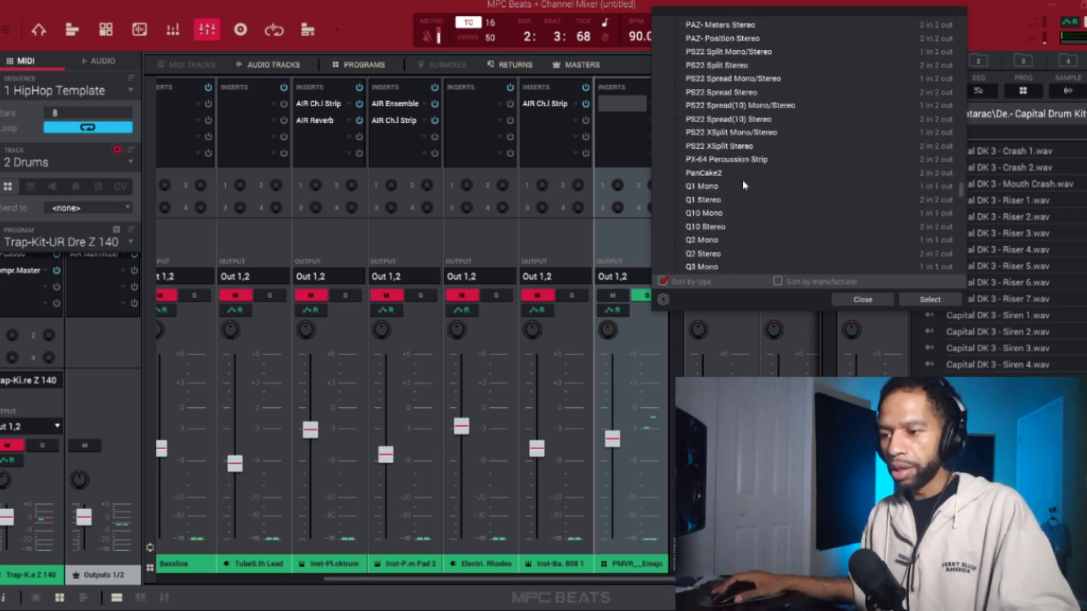
scroll(743, 179, "down", 10)
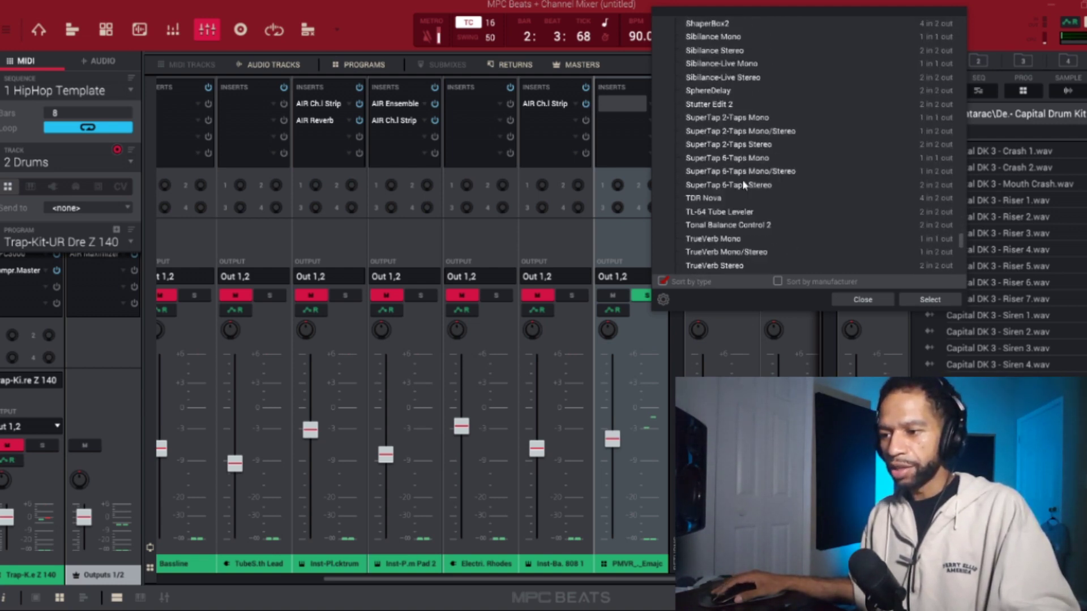
scroll(743, 183, "down", 8)
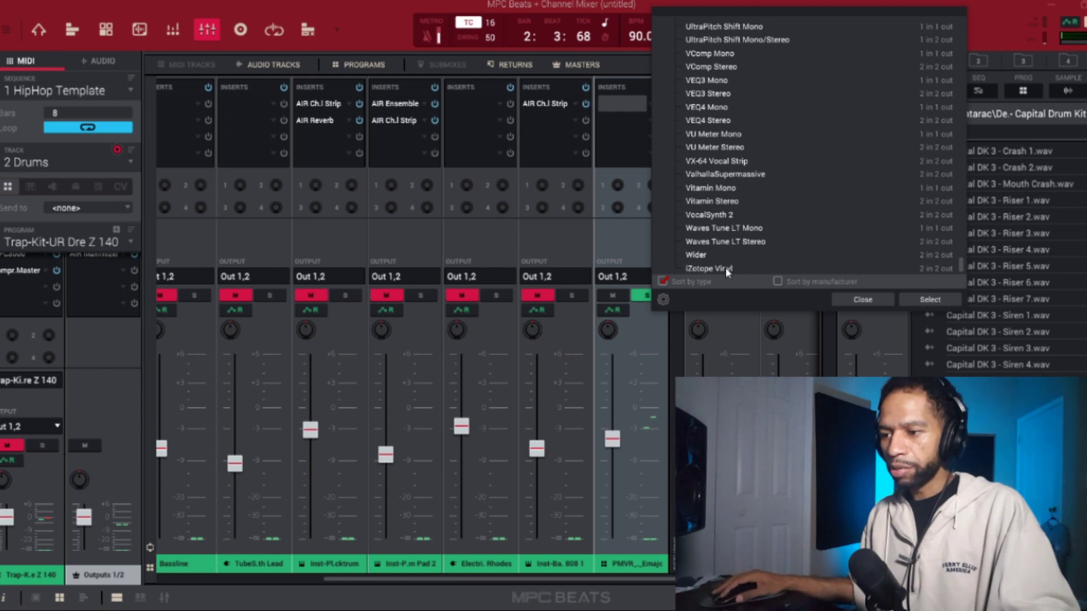
double_click(727, 270)
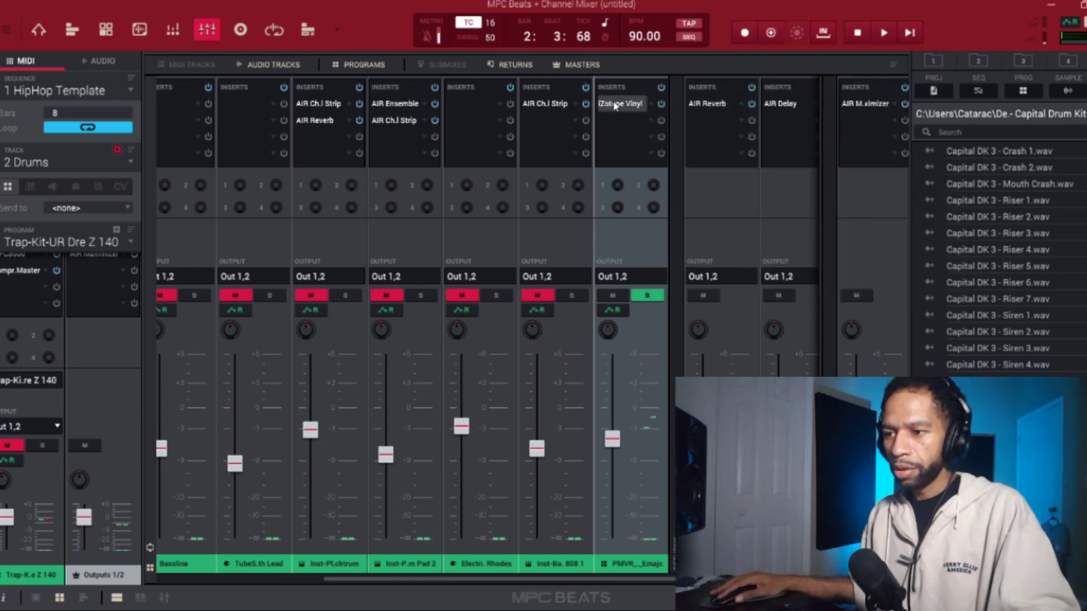
- Raise Warp Depth and Wear in iZotope Vinyl and keep Mechanical Noise at minimum, then close the plugin window
left_click(616, 106)
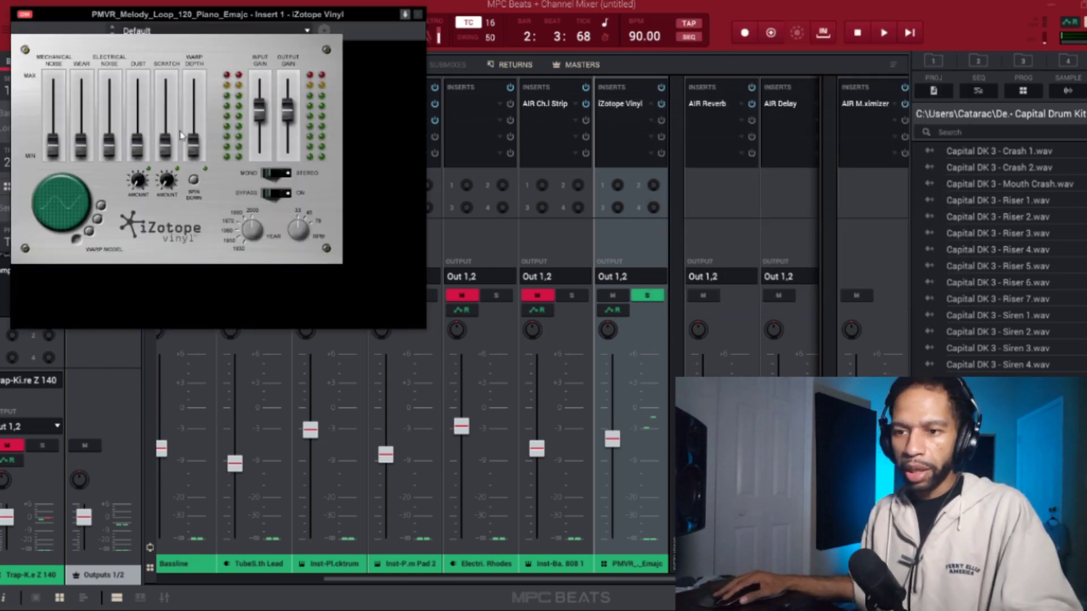
left_click_drag(193, 144, 199, 116)
left_click_drag(81, 147, 88, 123)
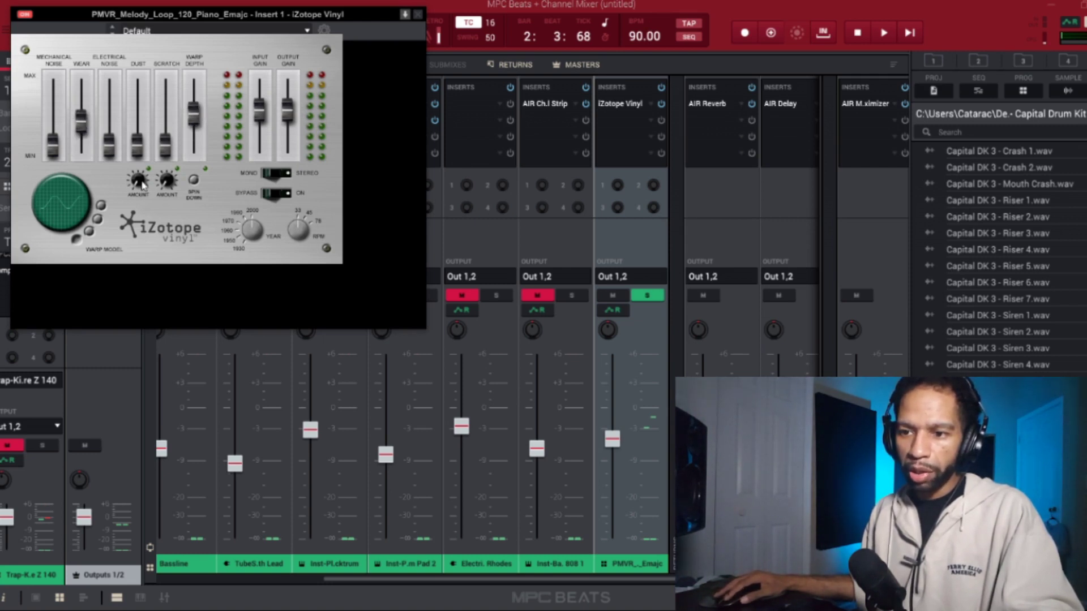
mouse_move(53, 146)
left_mouse_down()
mouse_move(54, 121)
mouse_move(55, 138)
left_mouse_up()
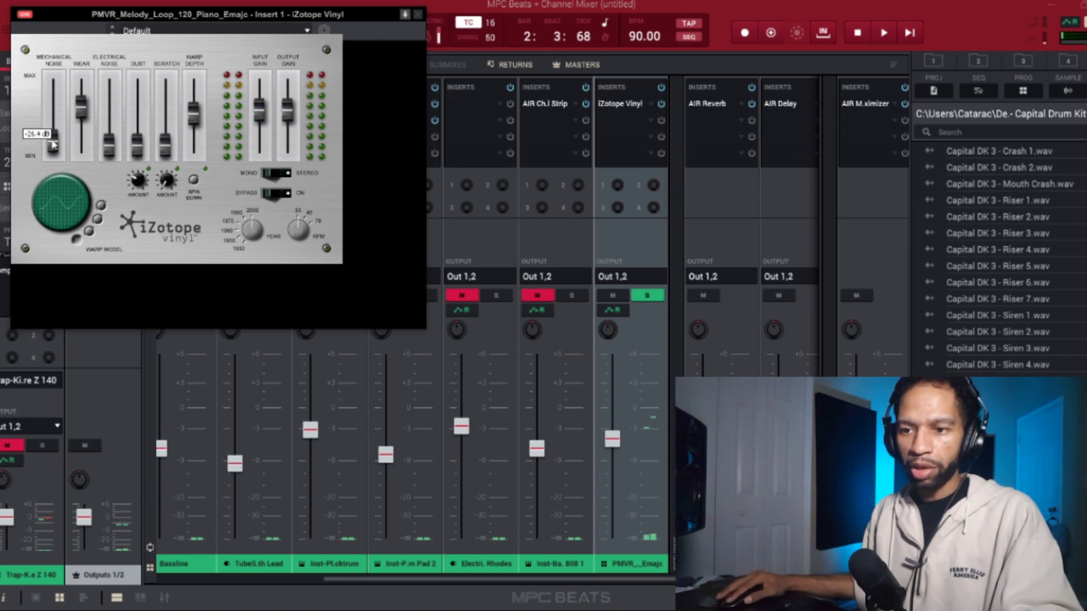
left_click_drag(53, 144, 52, 166)
key("Escape")
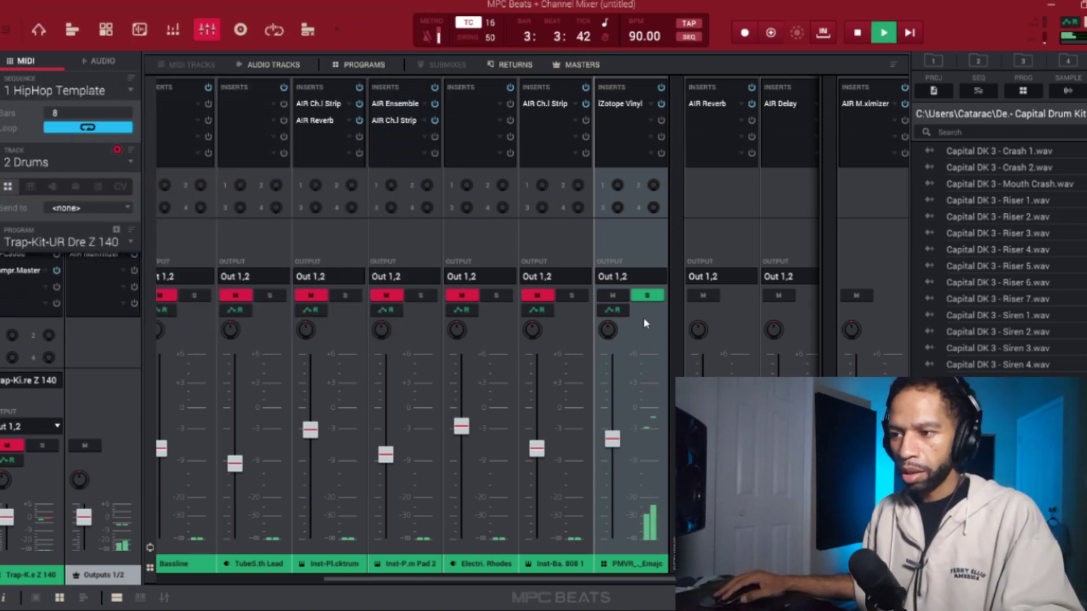
- Compare the soloed piano with iZotope Vinyl bypassed and enabled, leaving the effect on
key("space")
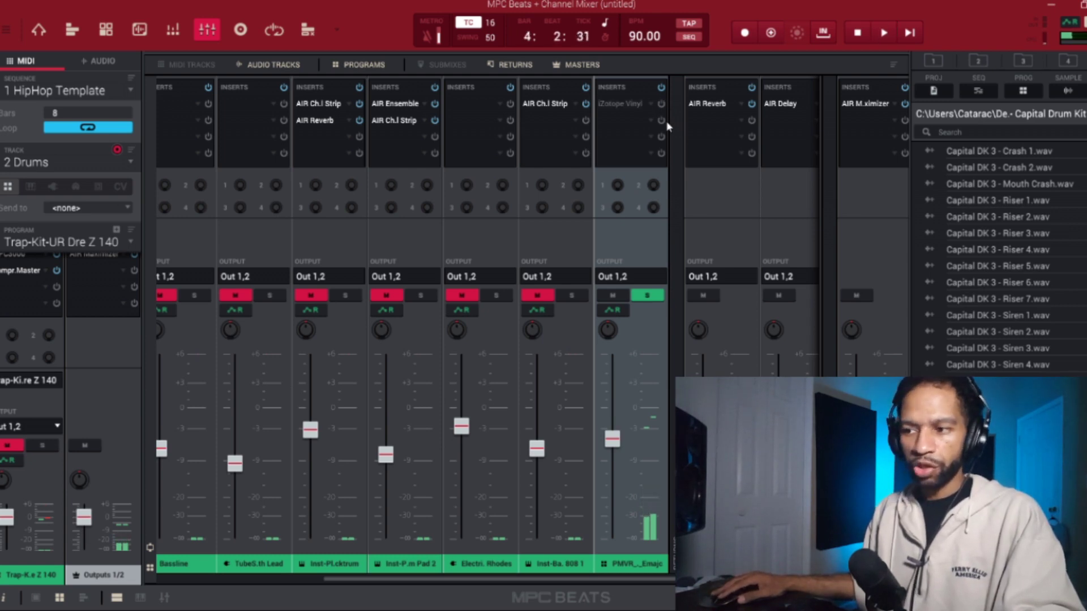
key("space")
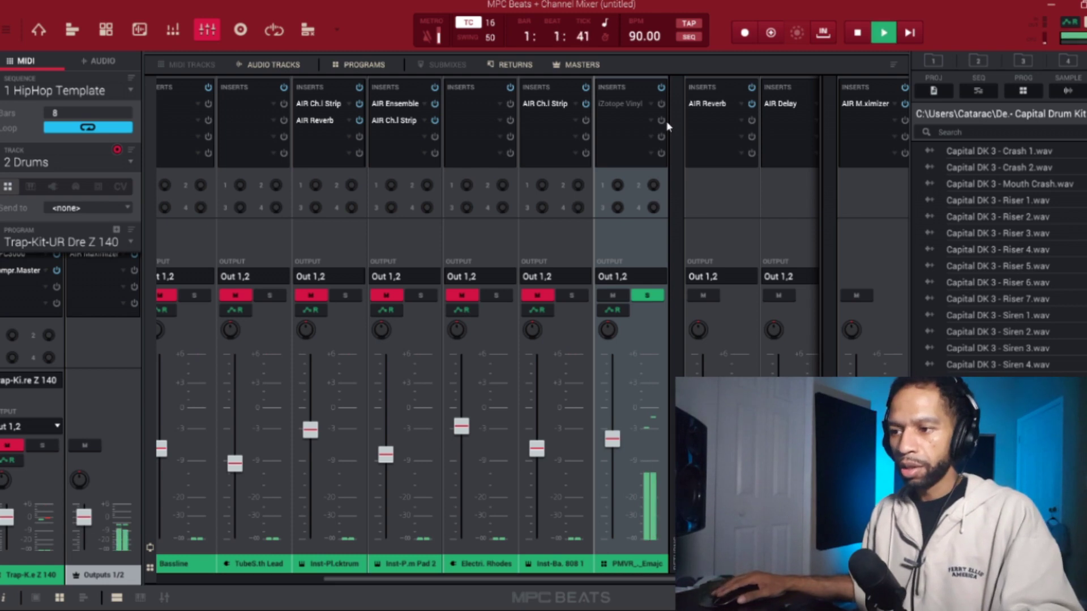
key("space")
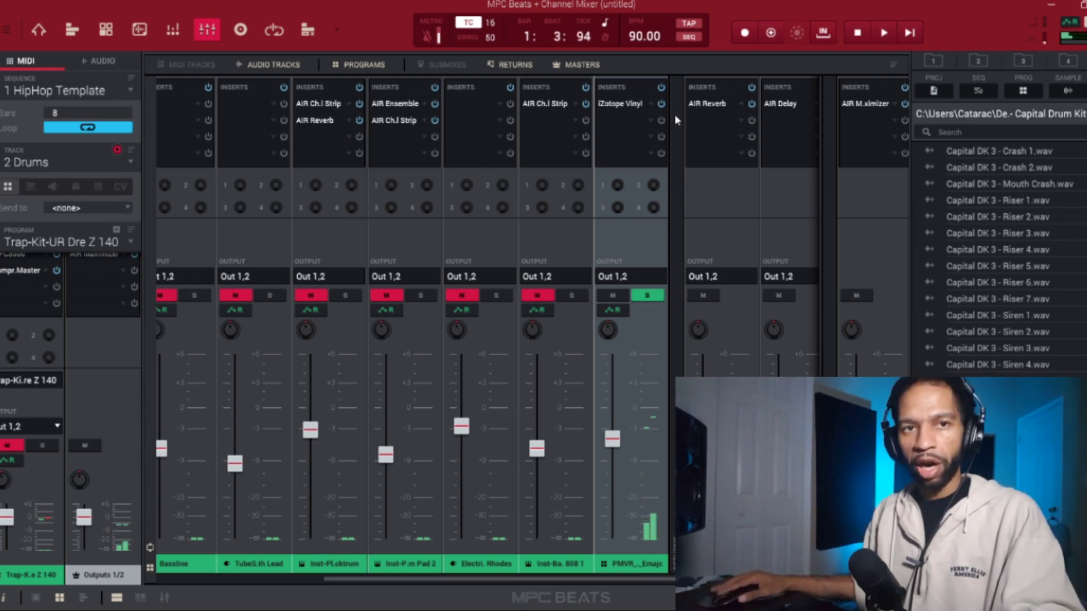
key("space")
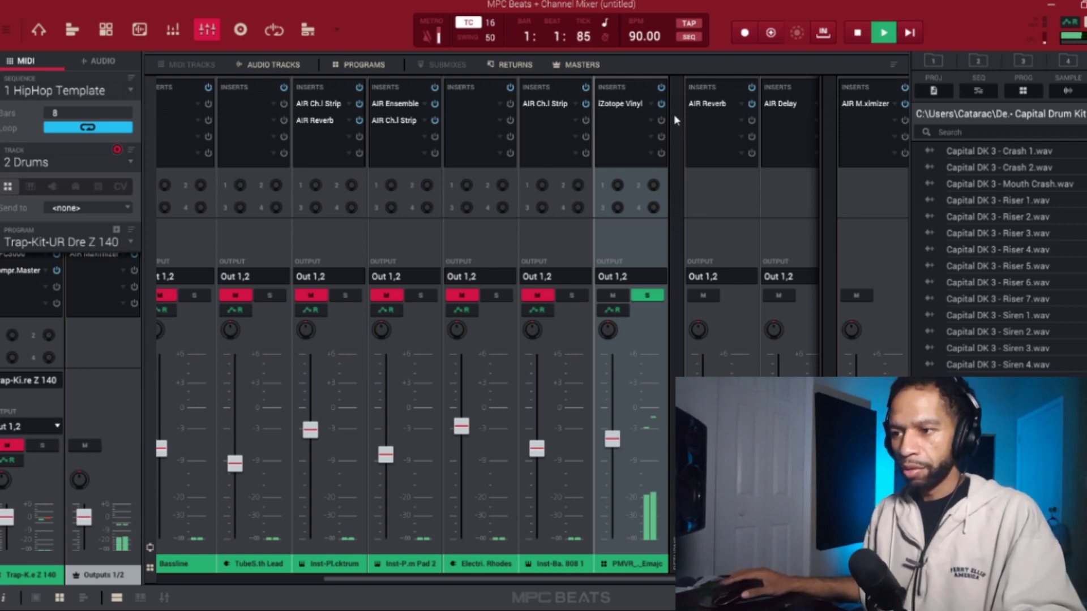
- Load AIR Reverb from the Delay/Reverb effects into the piano channel's second insert slot
left_click(653, 119)
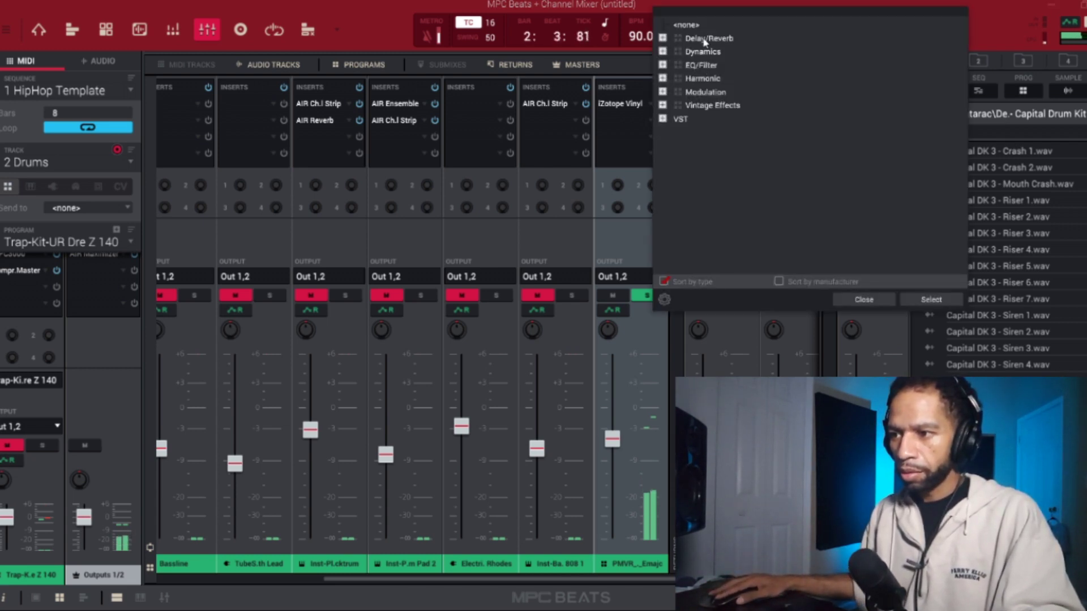
left_click(662, 38)
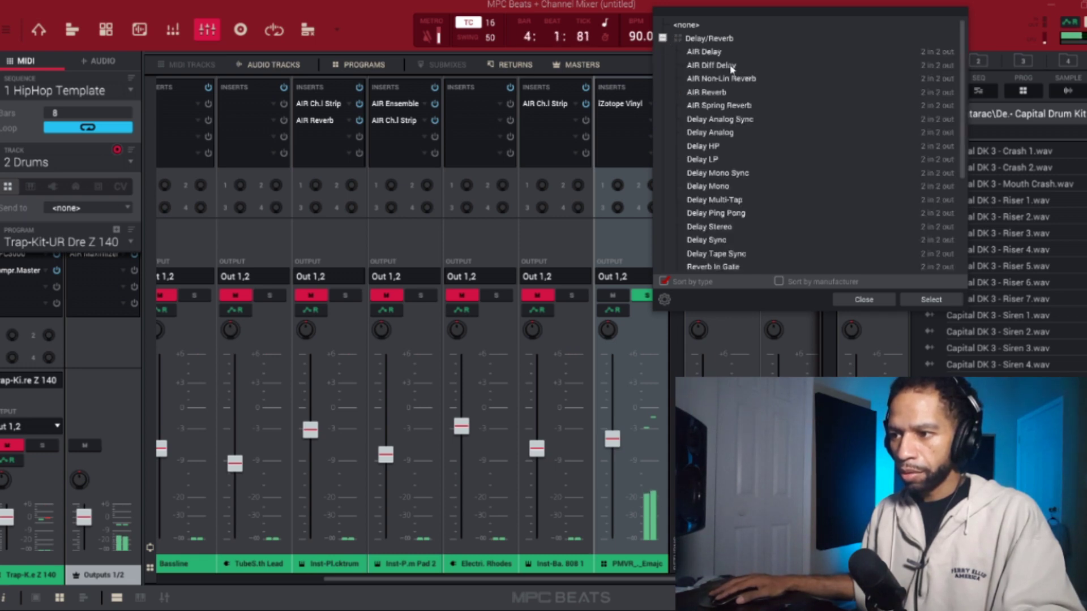
double_click(706, 92)
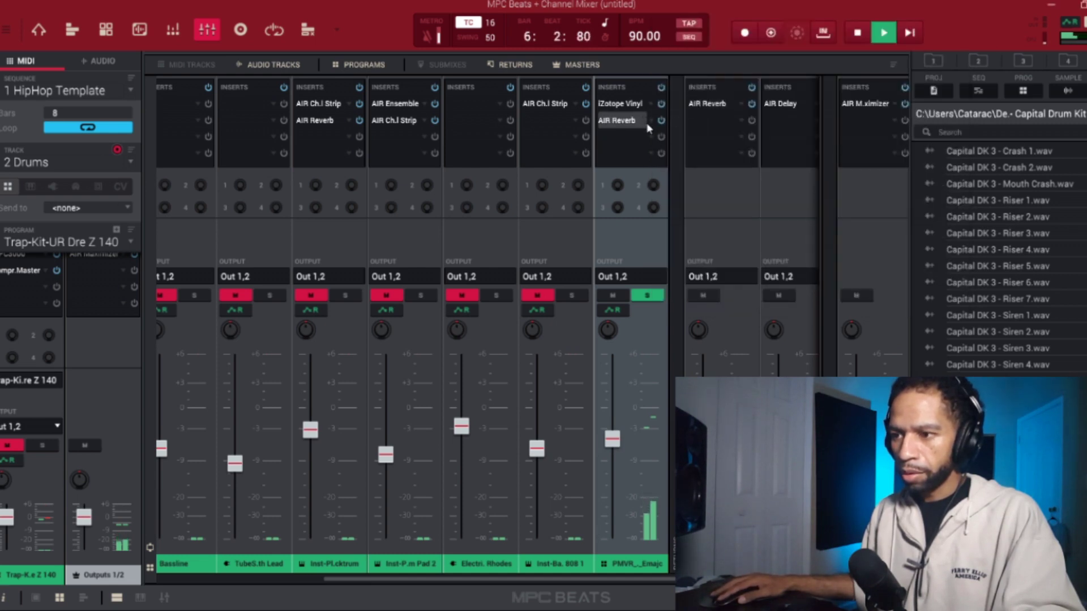
- Set the piano's AIR Reverb to 37% Ambience and 31% Mix, close its window and stop playback
double_click(634, 121)
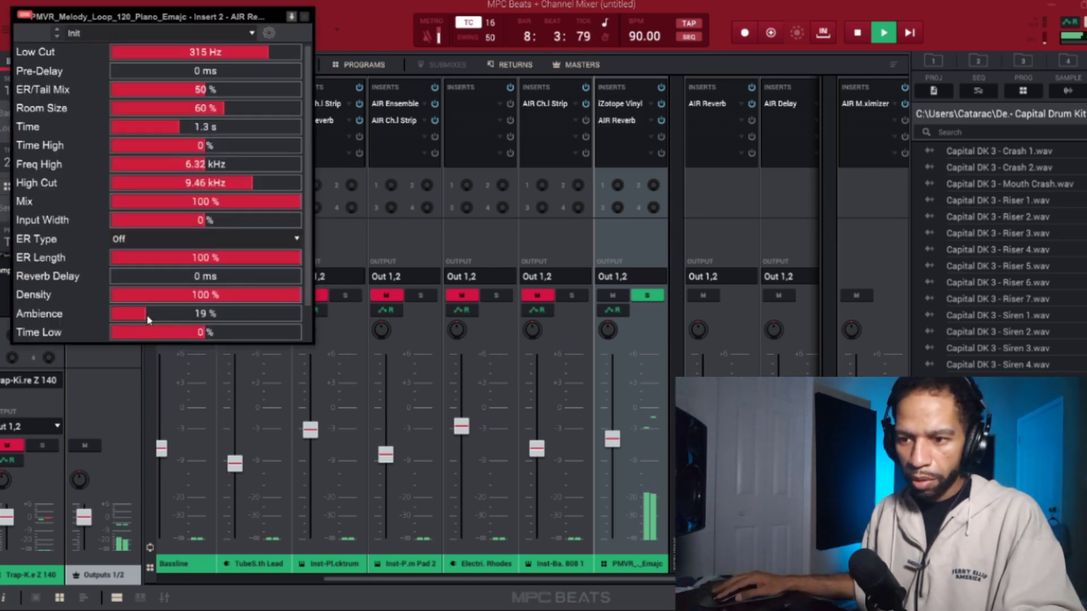
left_click_drag(174, 314, 218, 247)
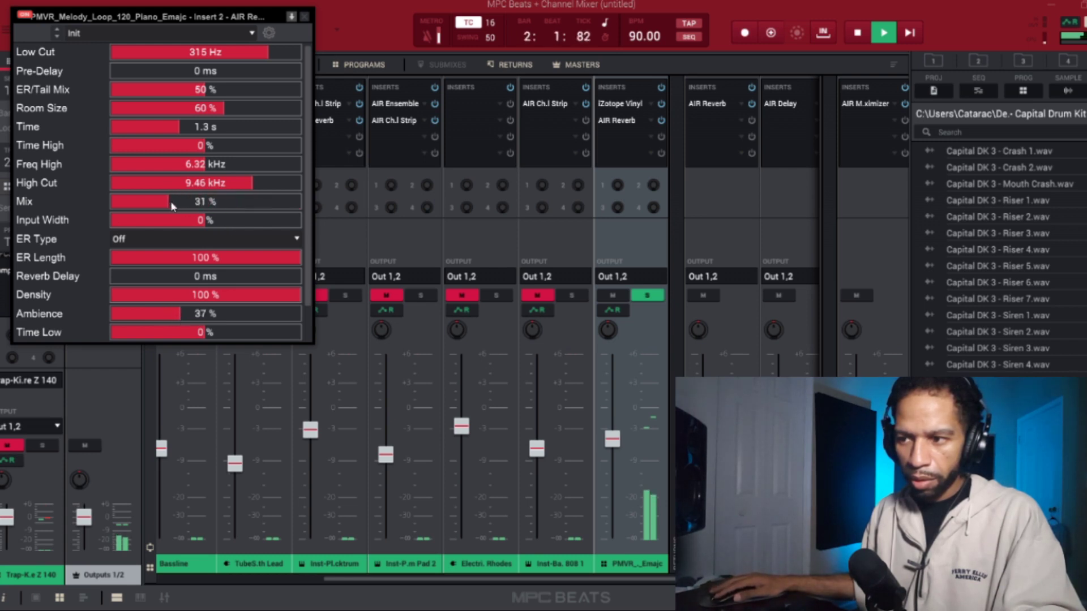
left_click(304, 17)
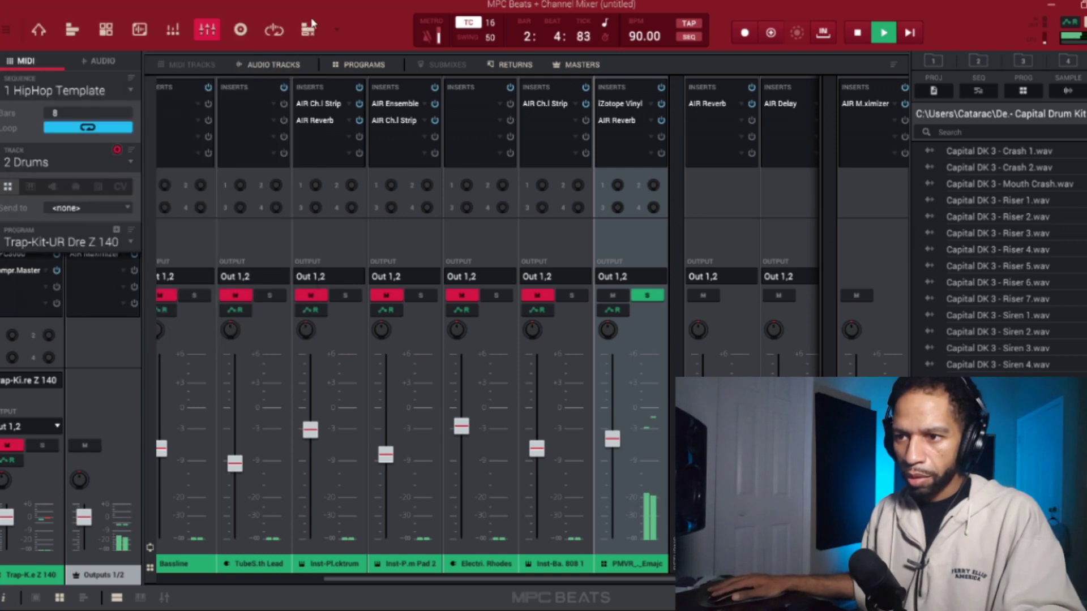
key("space")
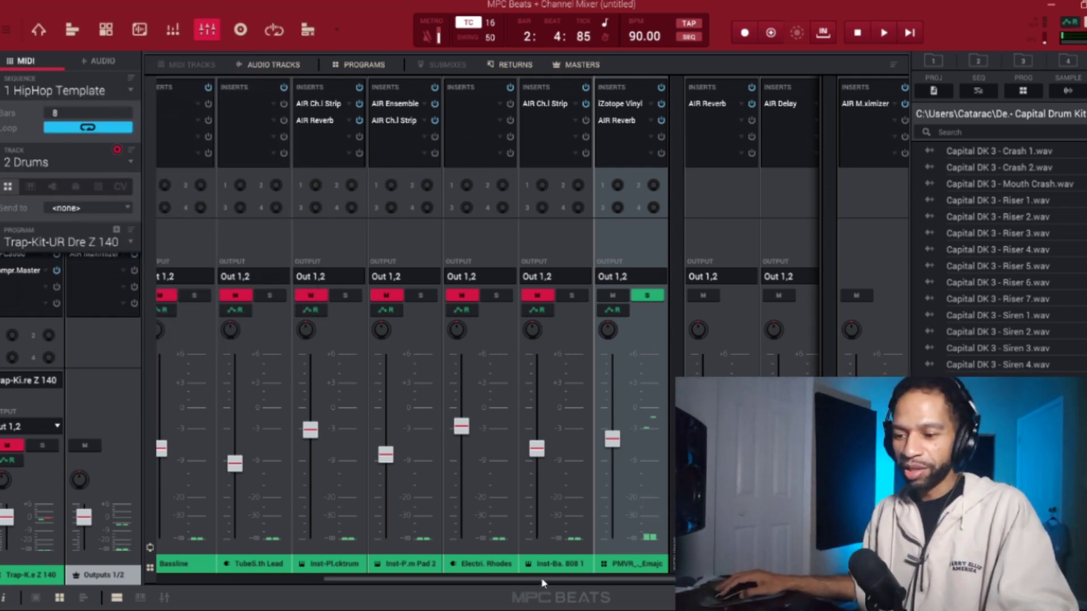
- Switch to the track view with track 3 Bass selected and play back part of the beat
left_click_drag(542, 583, 349, 590)
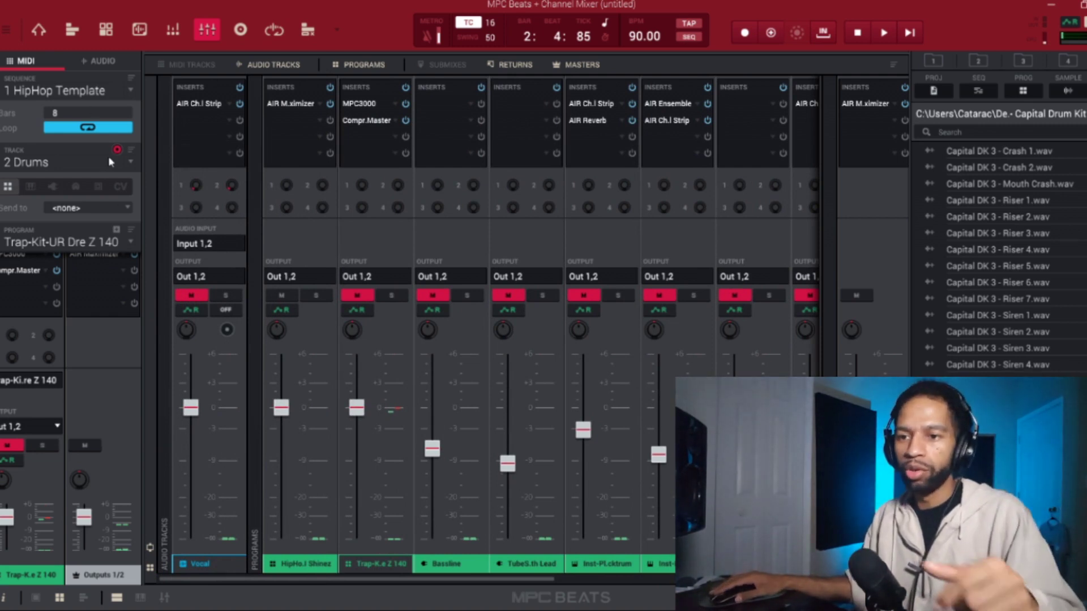
left_click(72, 29)
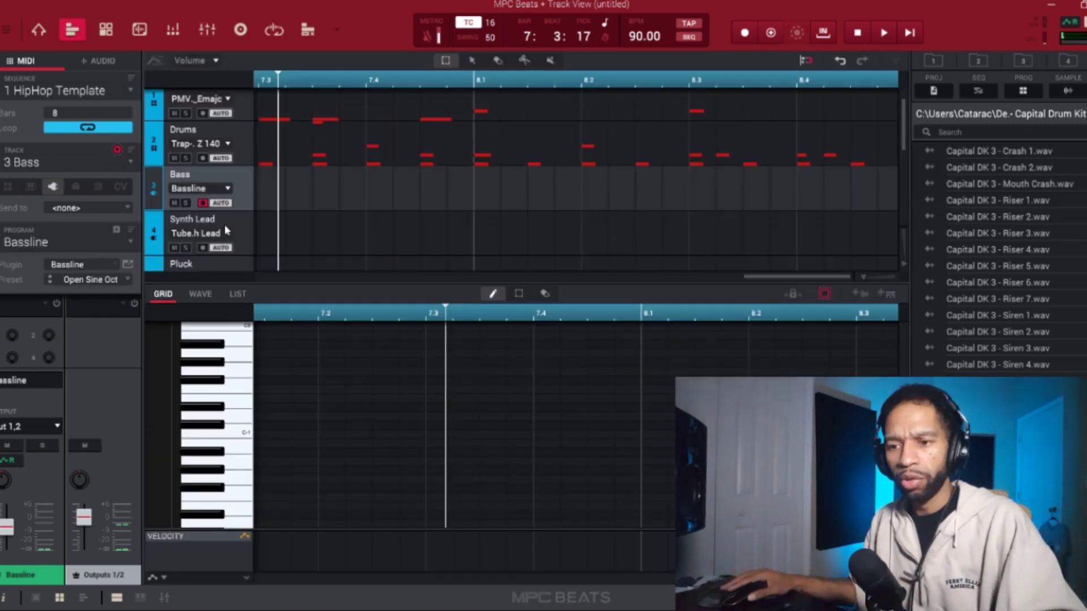
scroll(218, 222, "down", 1)
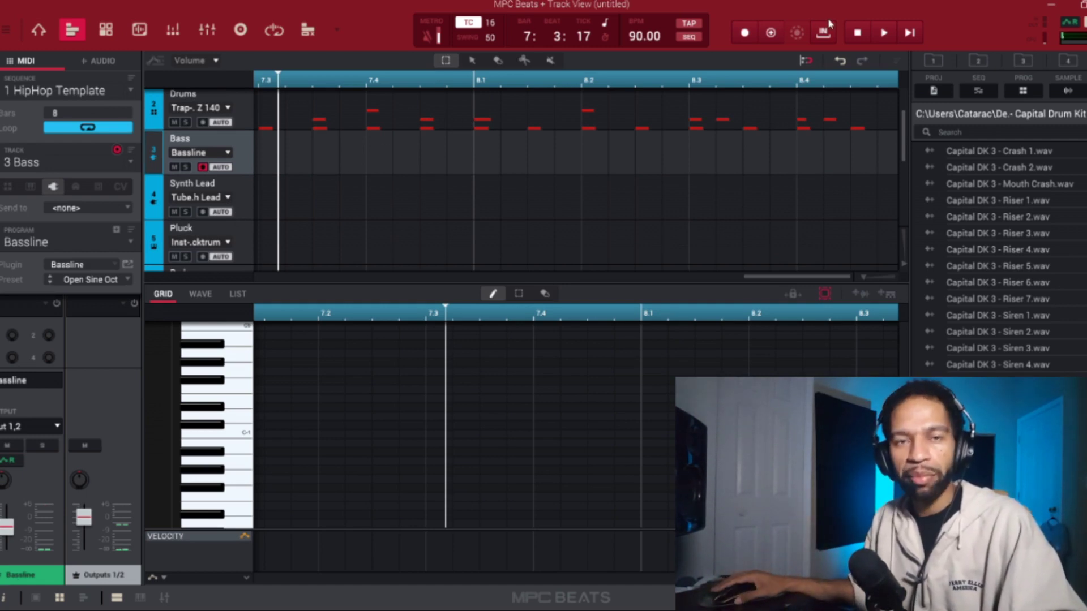
left_click(890, 34)
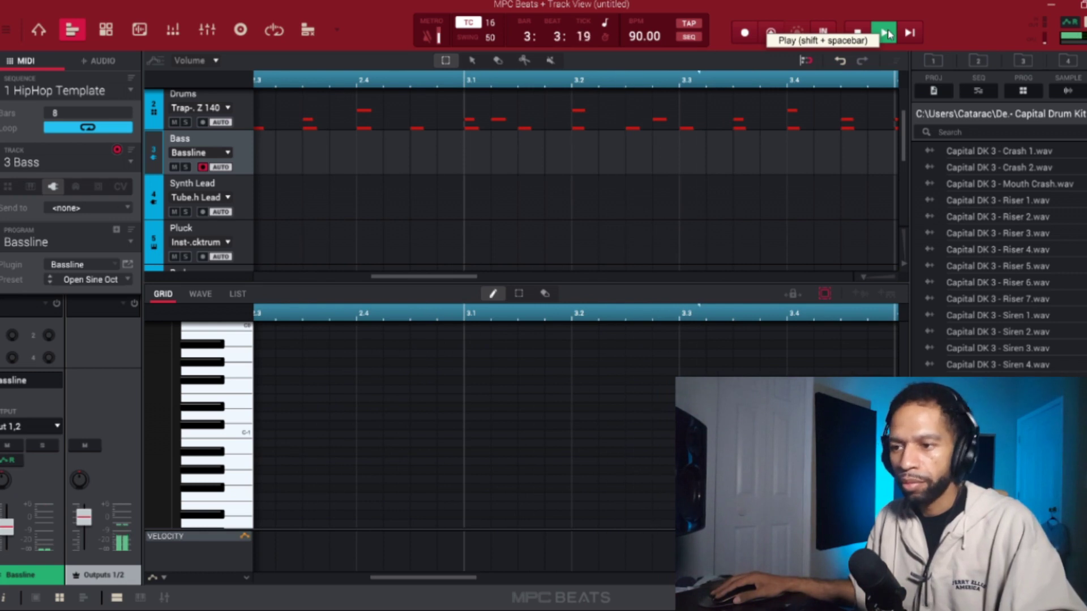
left_click(887, 34)
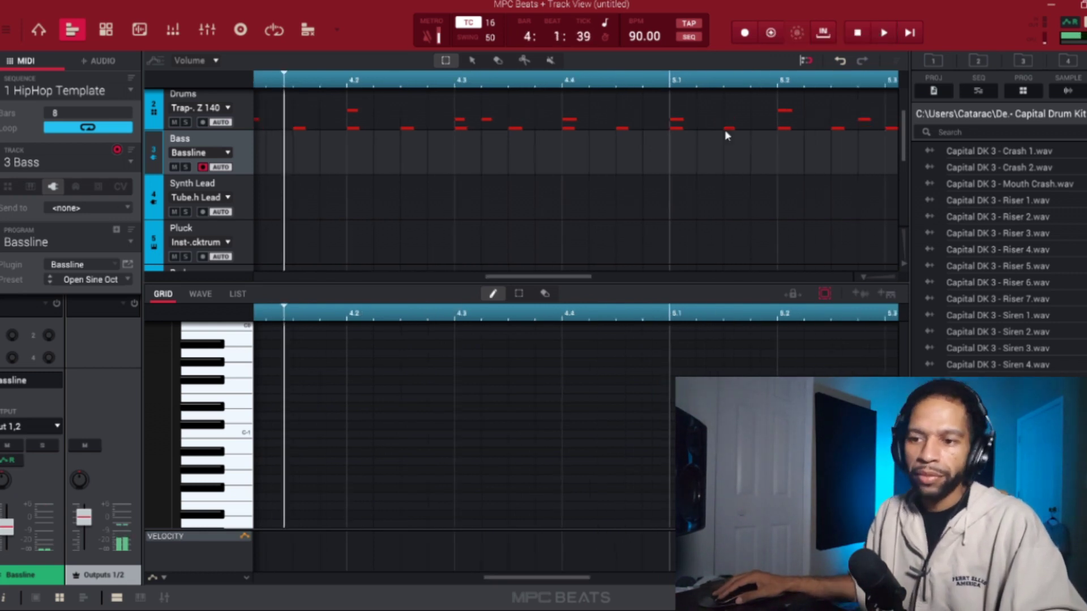
- Select track 6 Pad with the Warm Pad 2 program and return to the main view
left_click(246, 186)
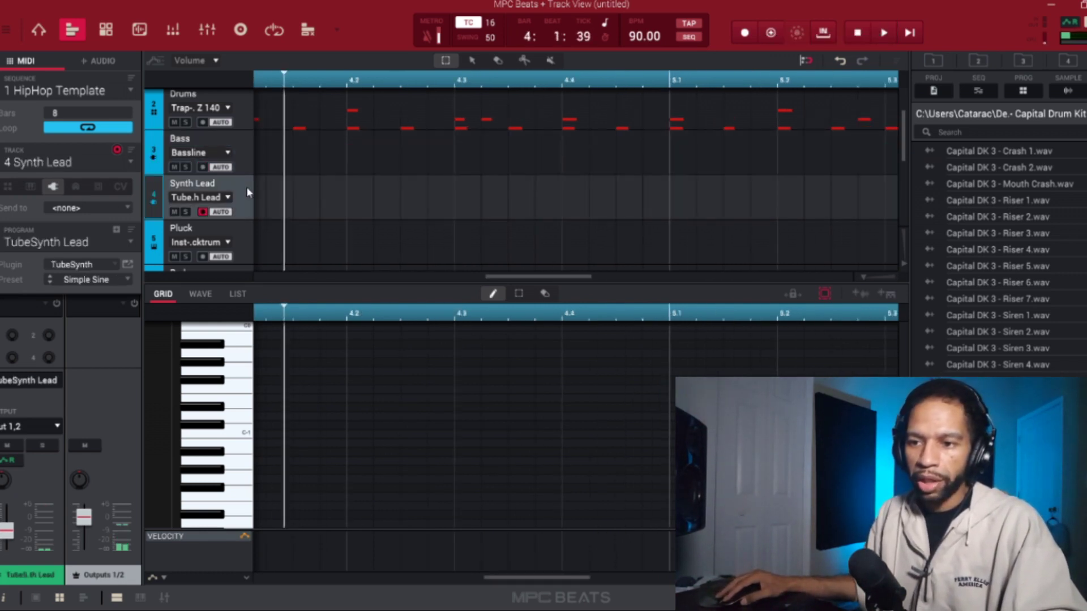
scroll(233, 188, "down", 2)
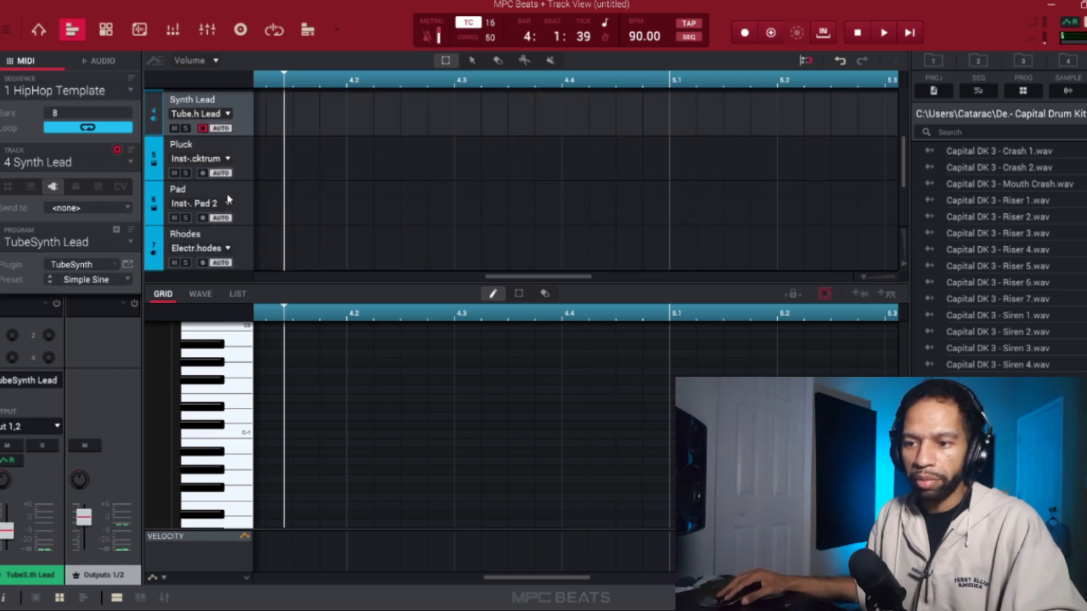
left_click(230, 198)
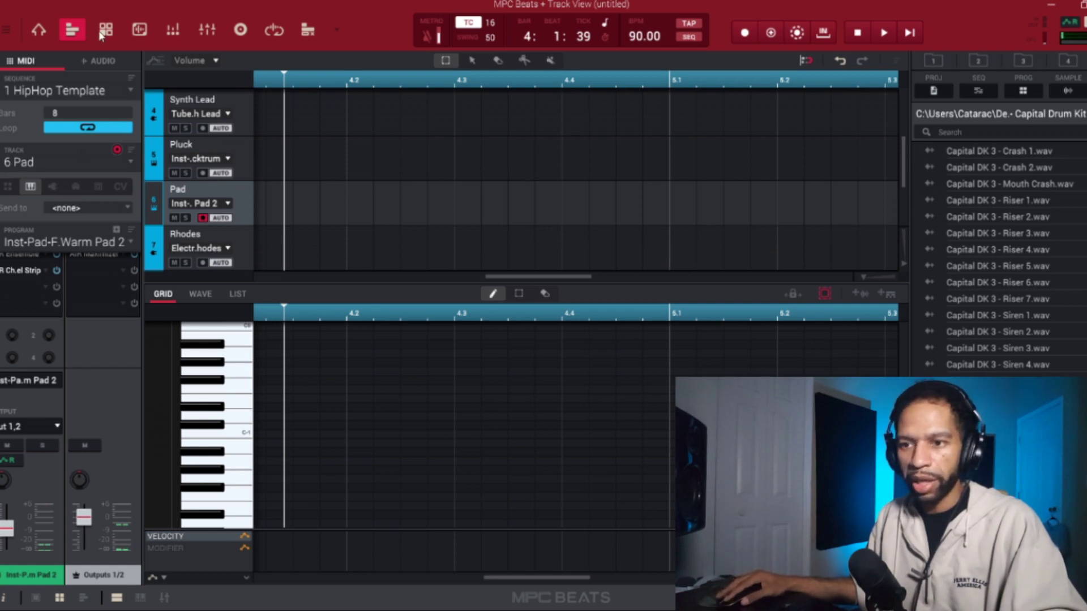
left_click(38, 29)
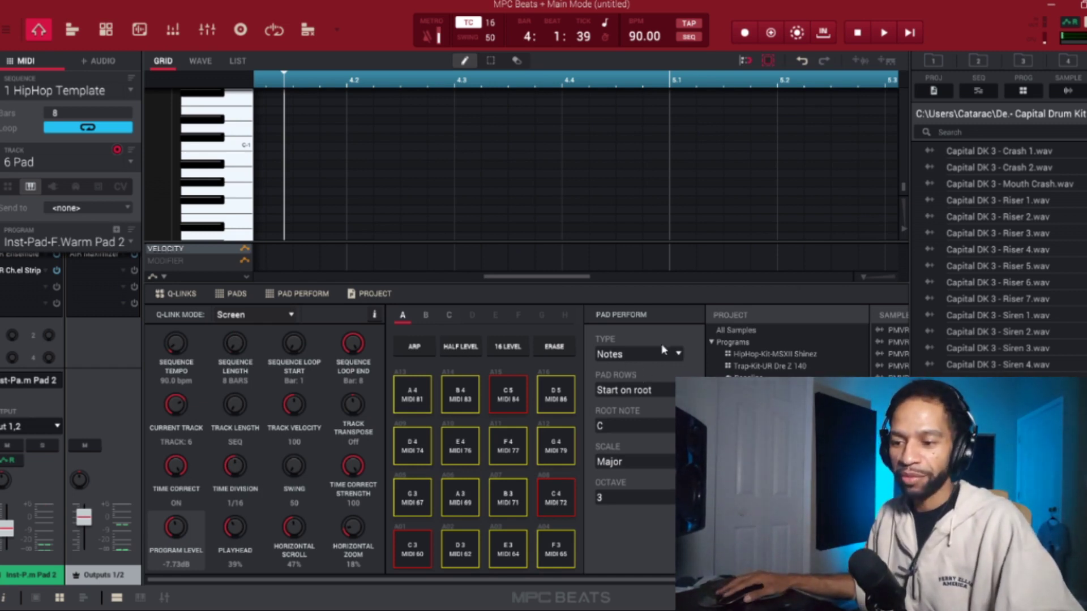
- Audition the Warm Pad 2 notes on the pads, then against part of the playing beat
left_click(460, 451)
left_click(461, 450)
key("space")
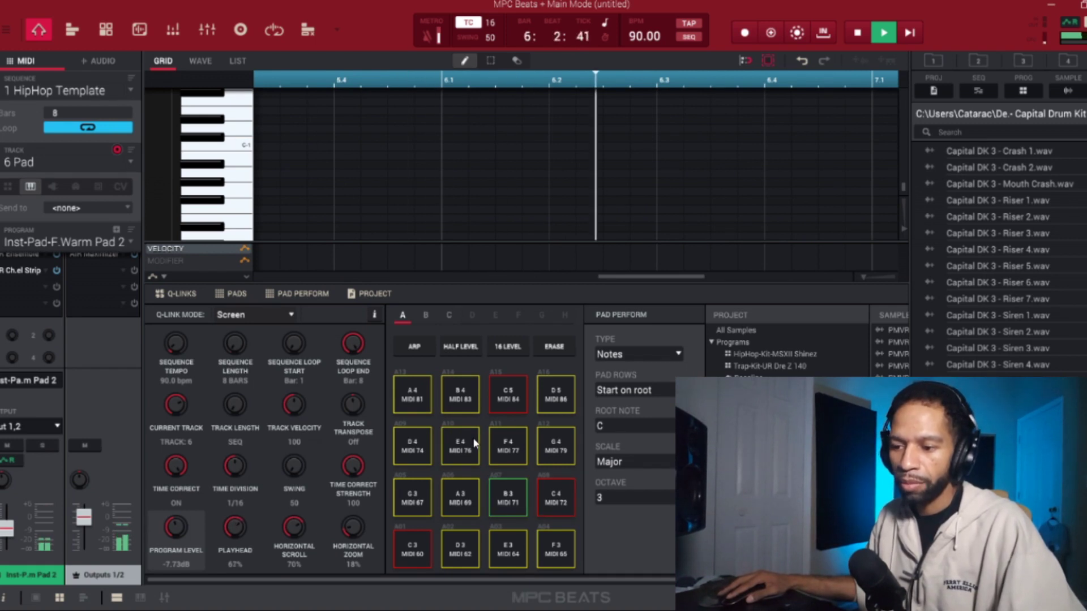
key("space")
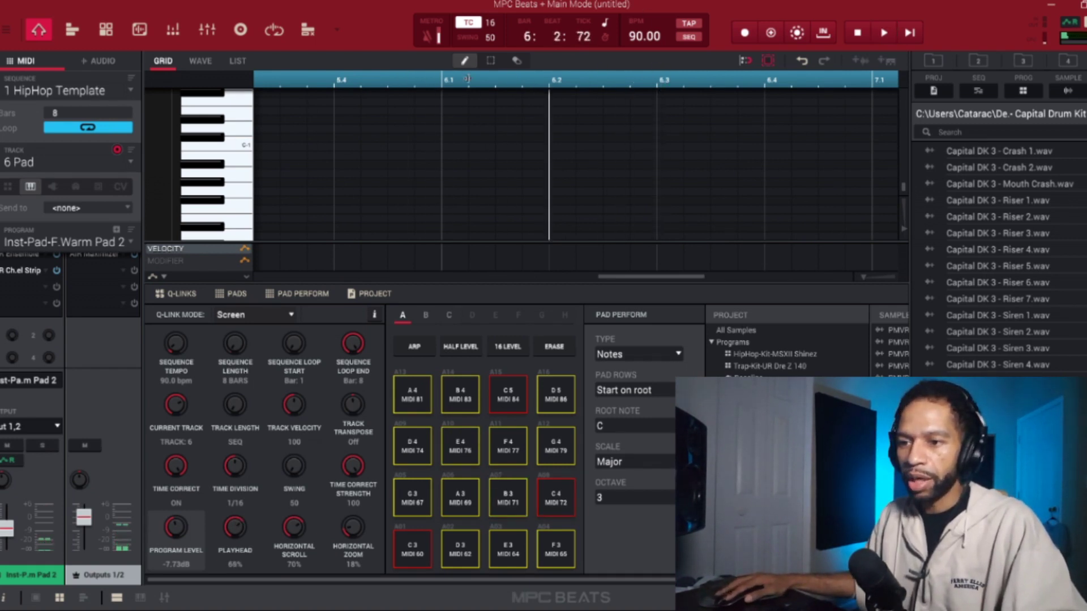
- Record a pad melody onto track 6 from the start of the sequence and bring its opening notes into view
key("Home")
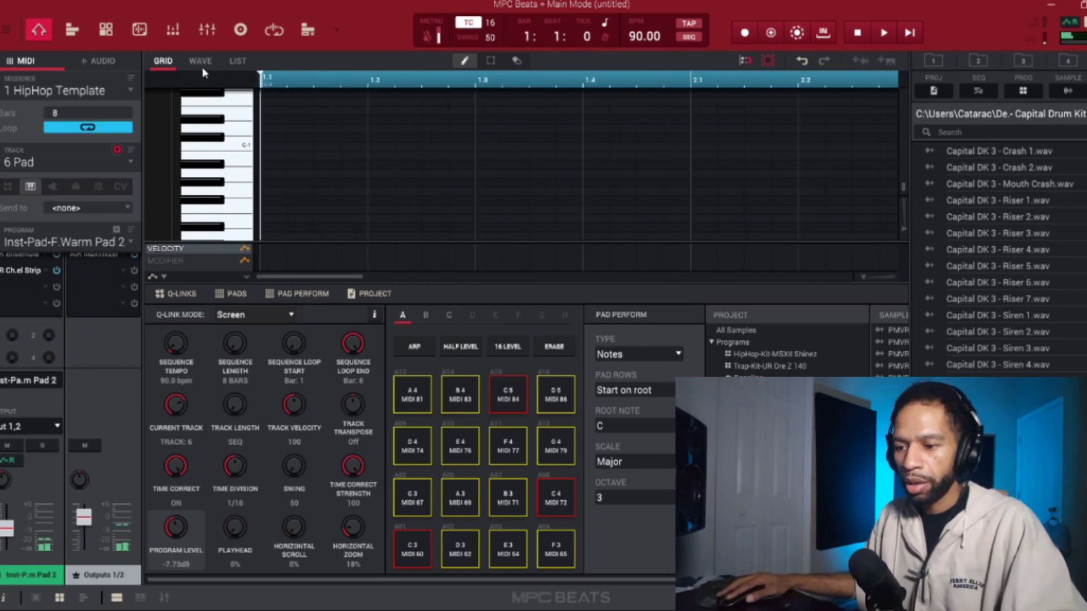
left_click(745, 34)
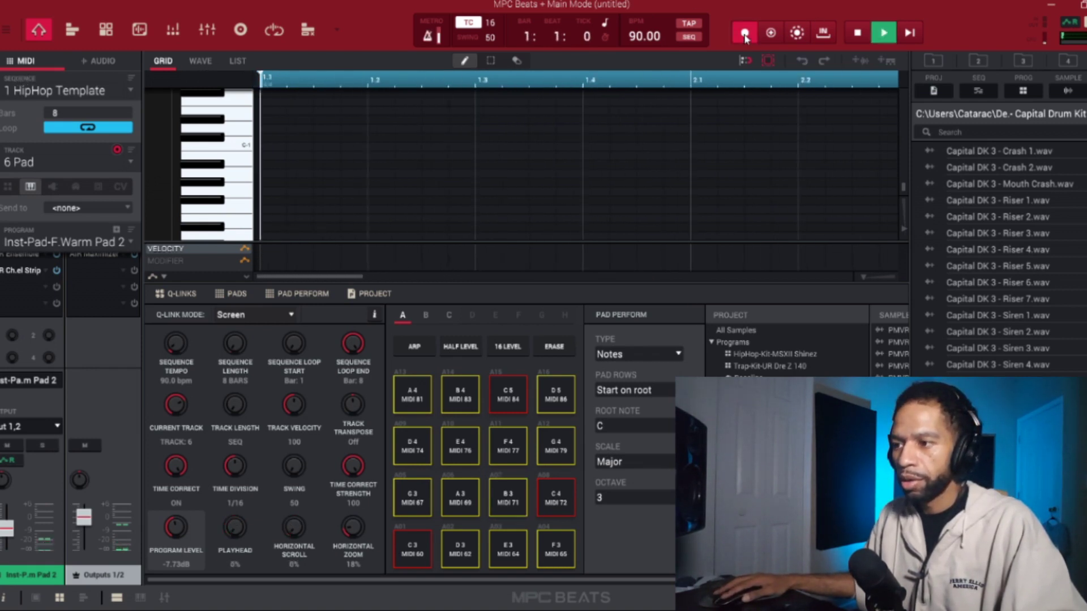
left_click(884, 34)
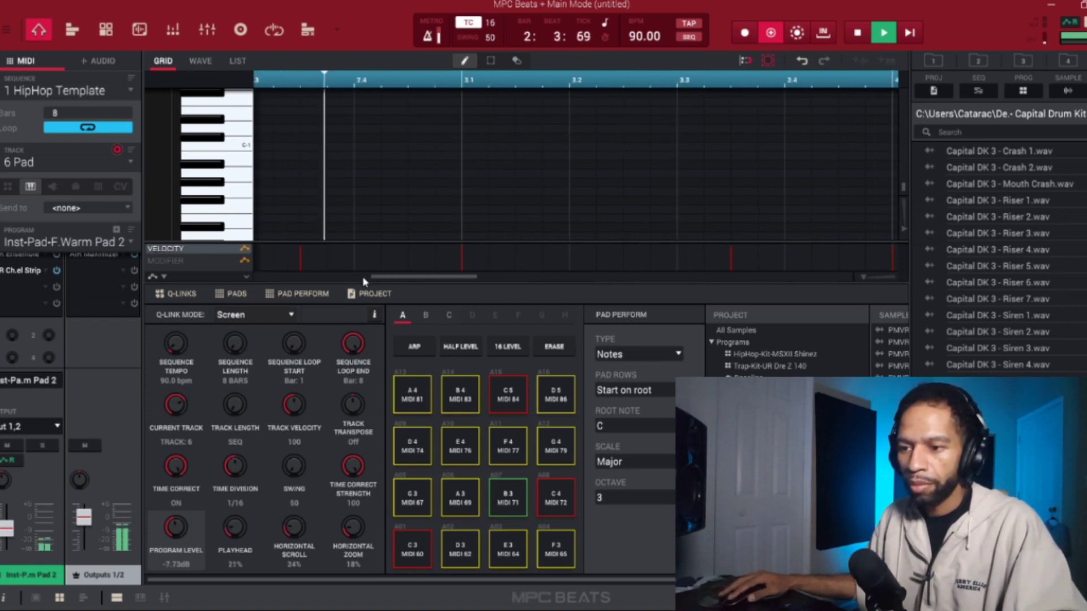
left_click_drag(399, 279, 290, 277)
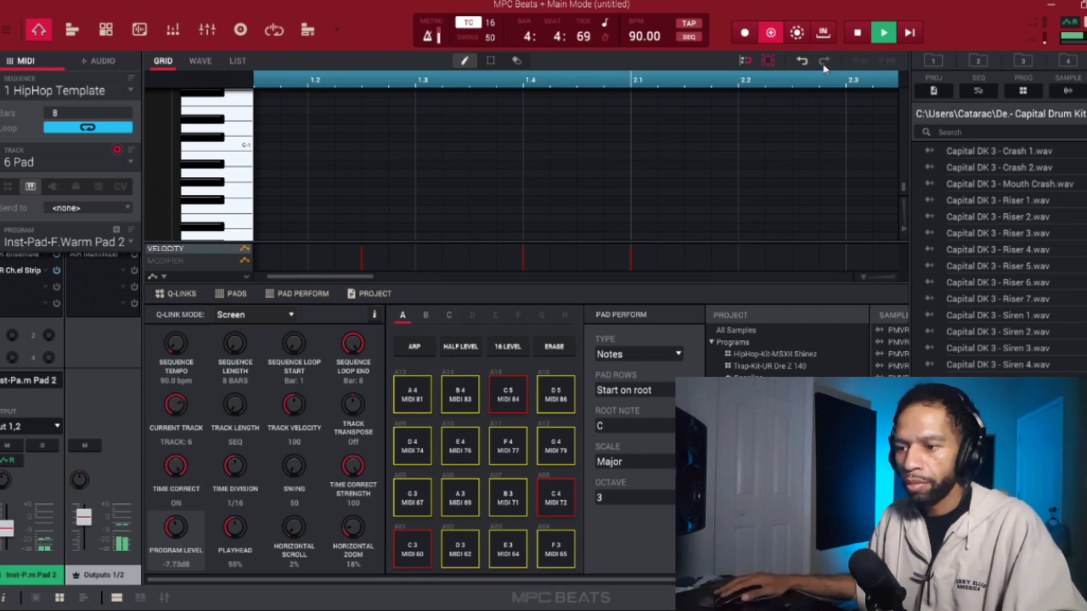
- Lower the Warm Pad 2 channel's level to about -10 dB in the channel mixer and stop playback
left_click(173, 30)
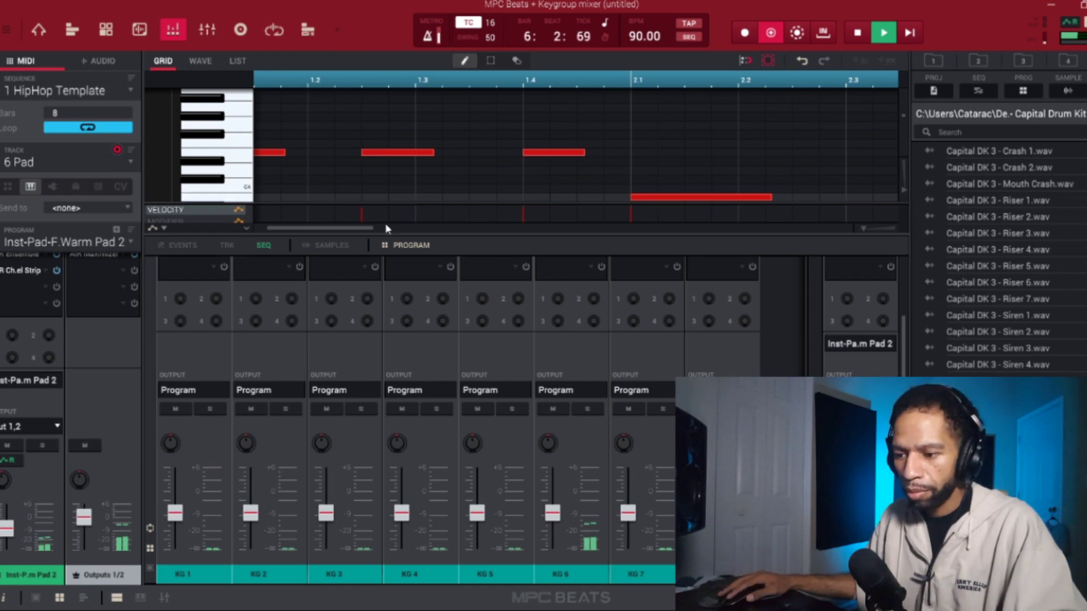
left_click(207, 30)
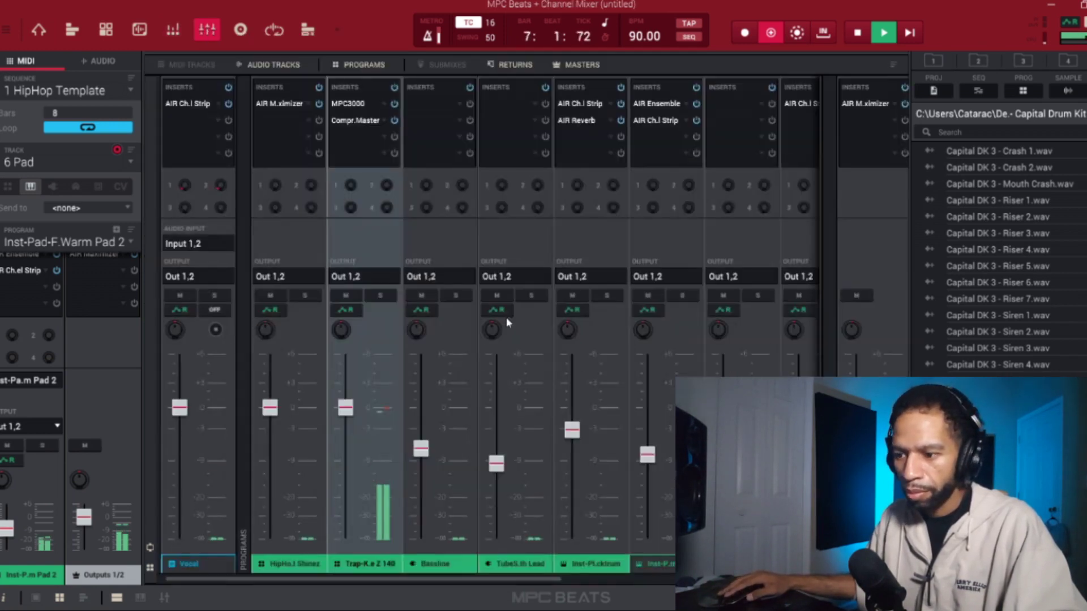
left_click_drag(651, 463, 651, 472)
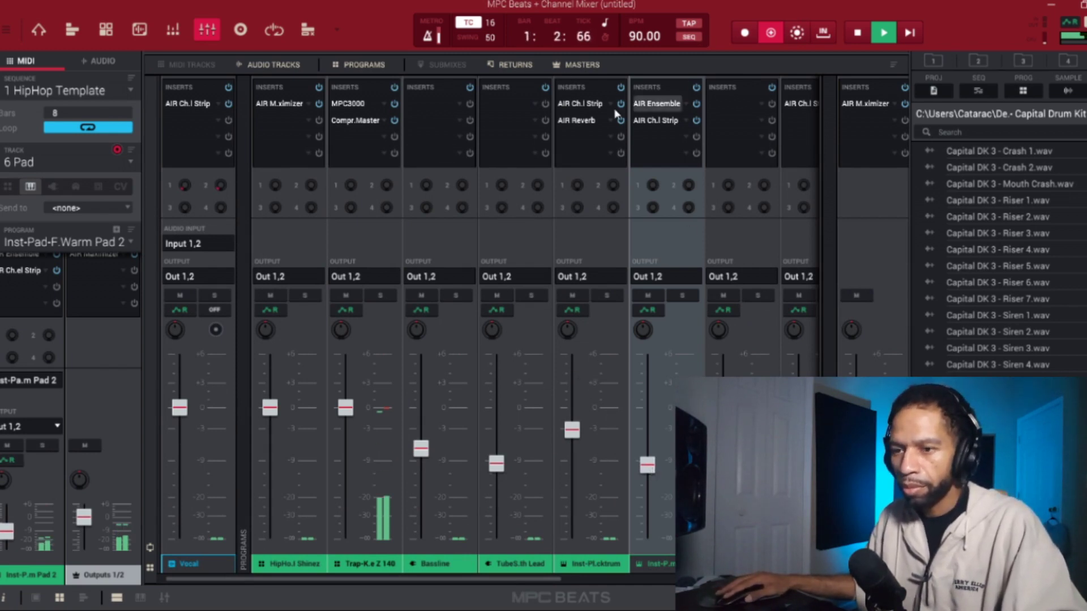
left_click(862, 32)
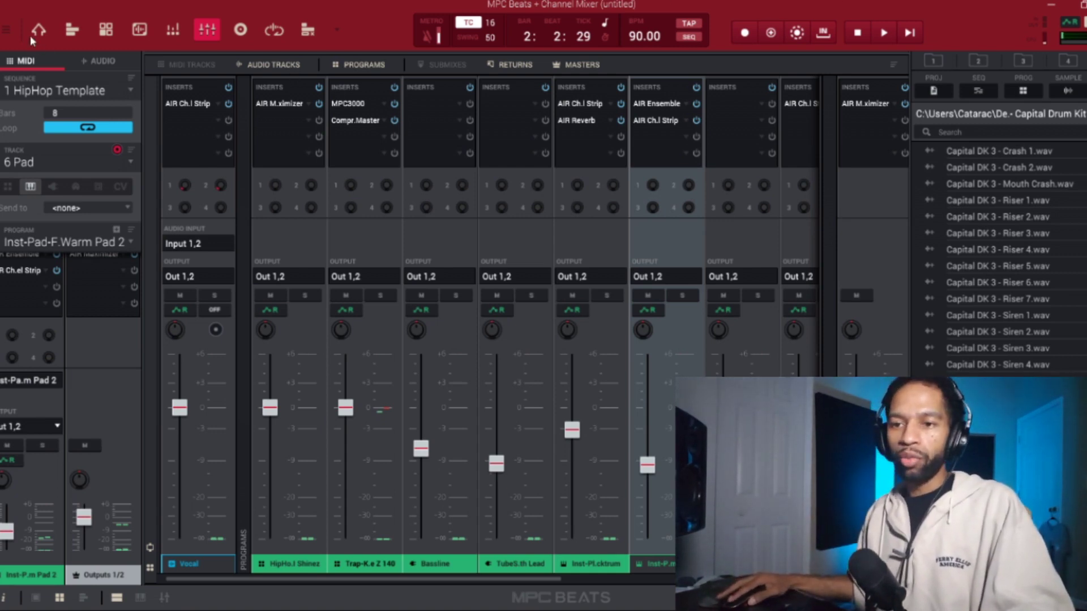
- Copy sequence 1 HipHop Template over unused sequence 2, naming the copy 2
left_click(7, 31)
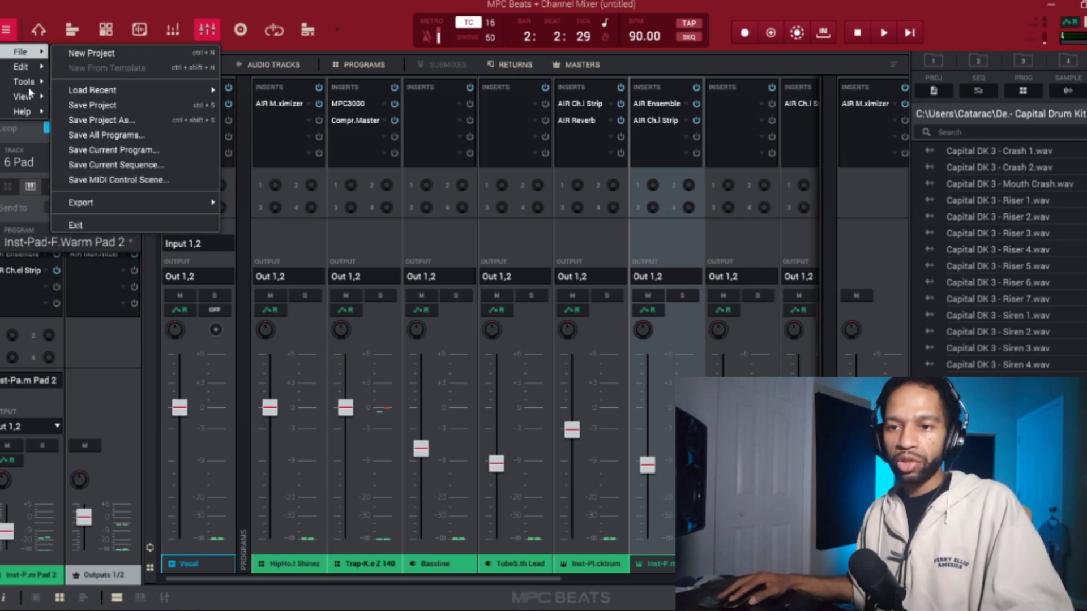
mouse_move(27, 97)
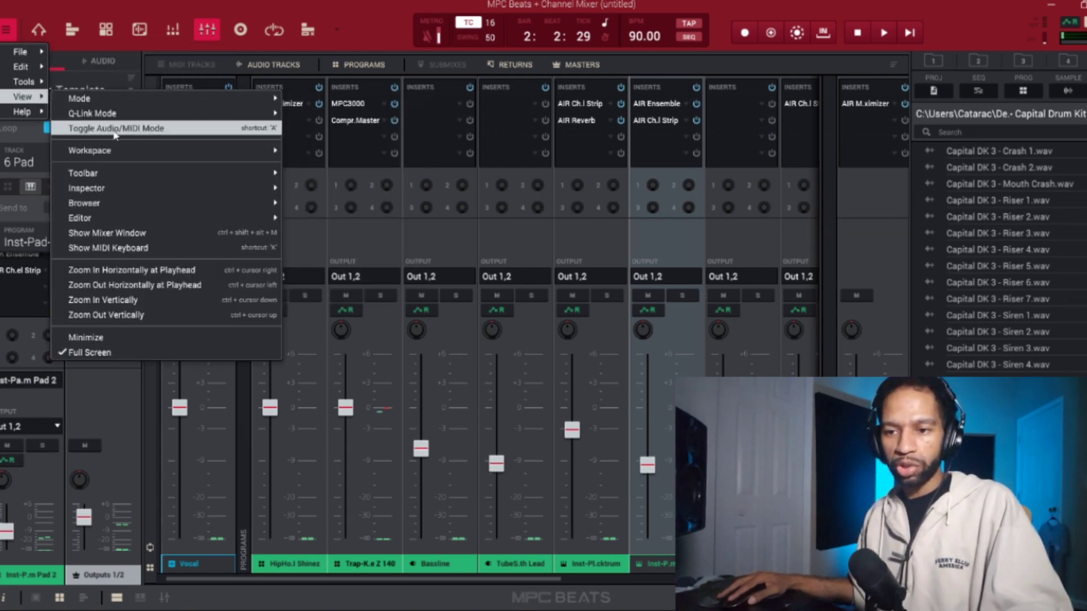
mouse_move(122, 150)
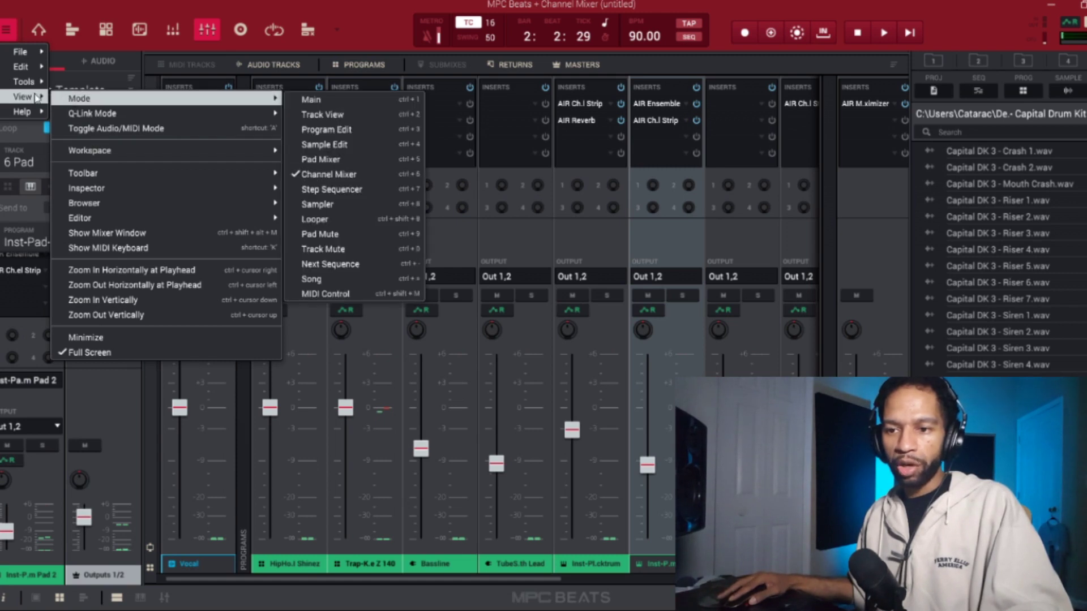
mouse_move(32, 69)
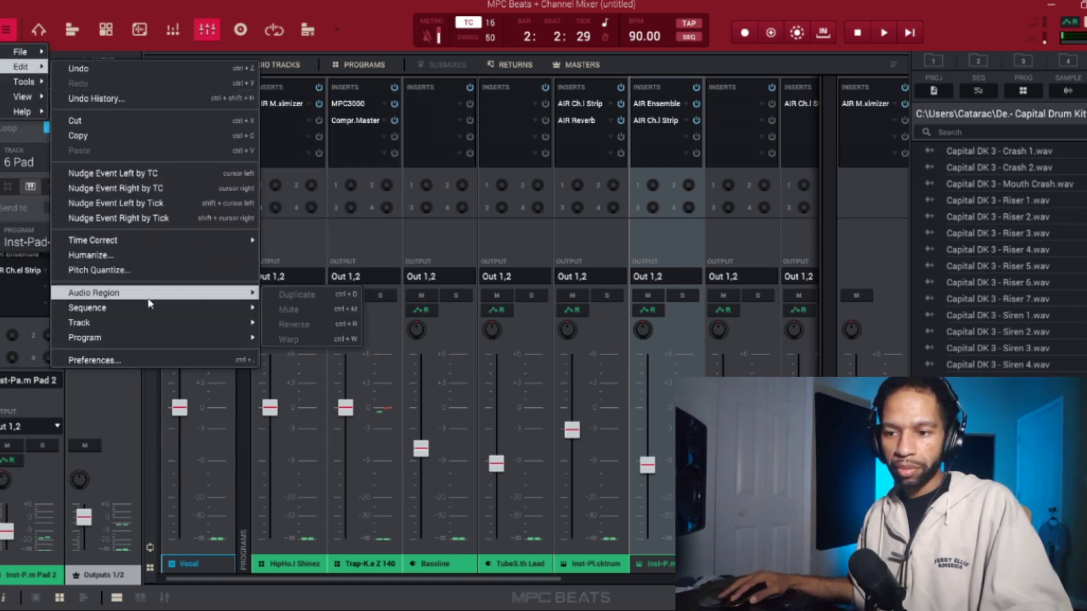
mouse_move(156, 309)
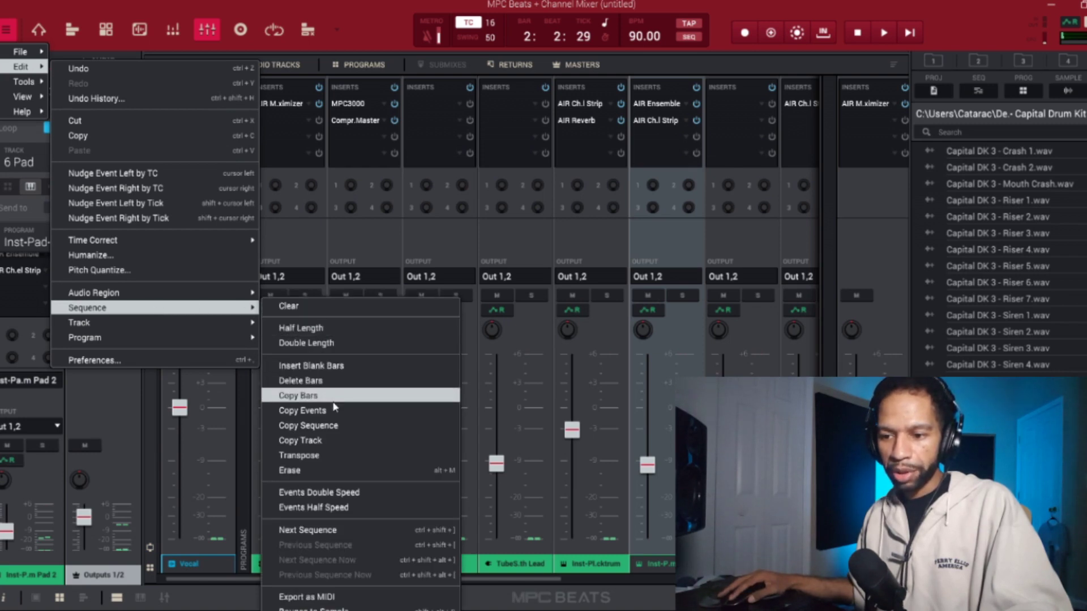
left_click(308, 426)
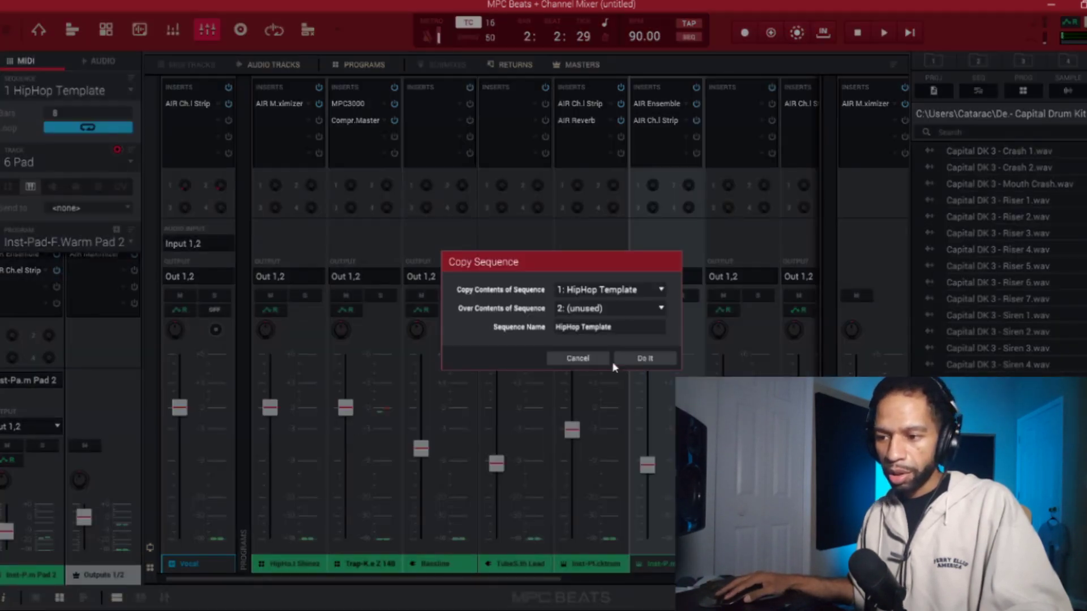
left_click(632, 330)
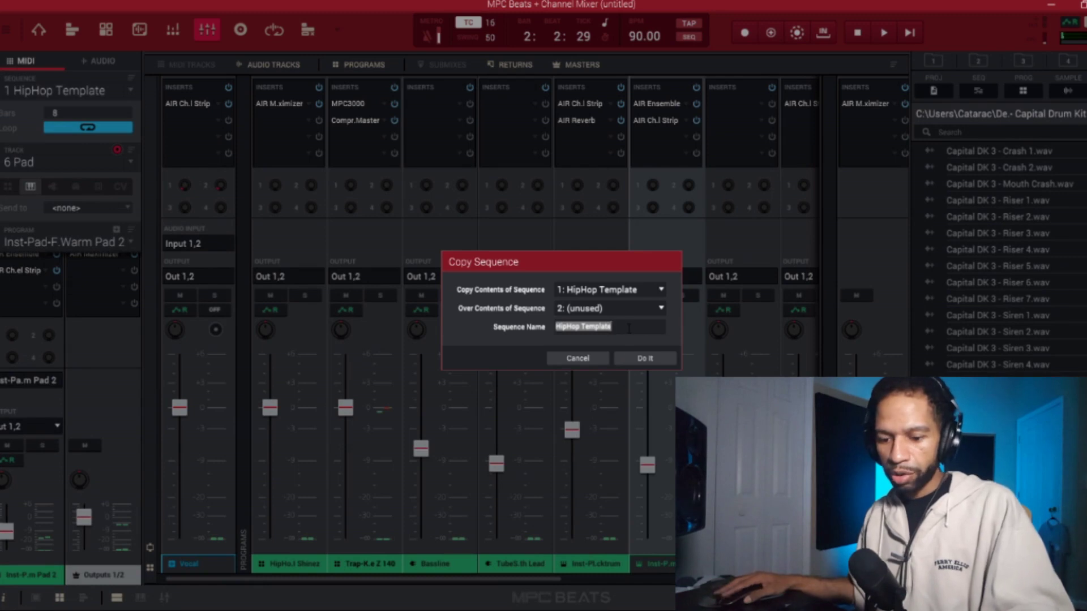
type("2")
left_click(633, 358)
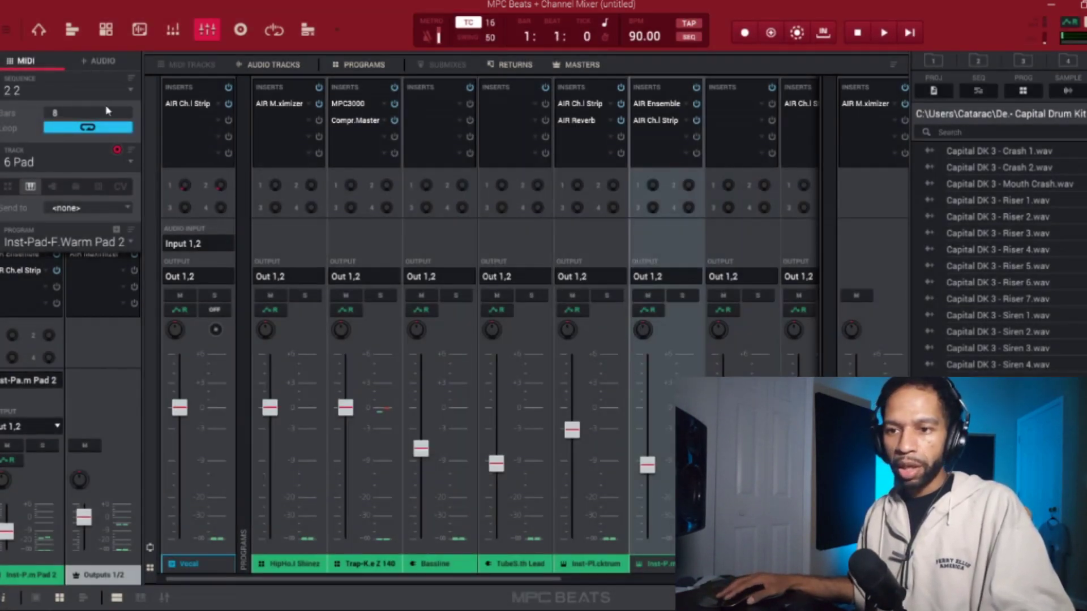
- Check the sequence list, keep sequence 2 active, and select track 1 Drums in the track view
left_click(38, 32)
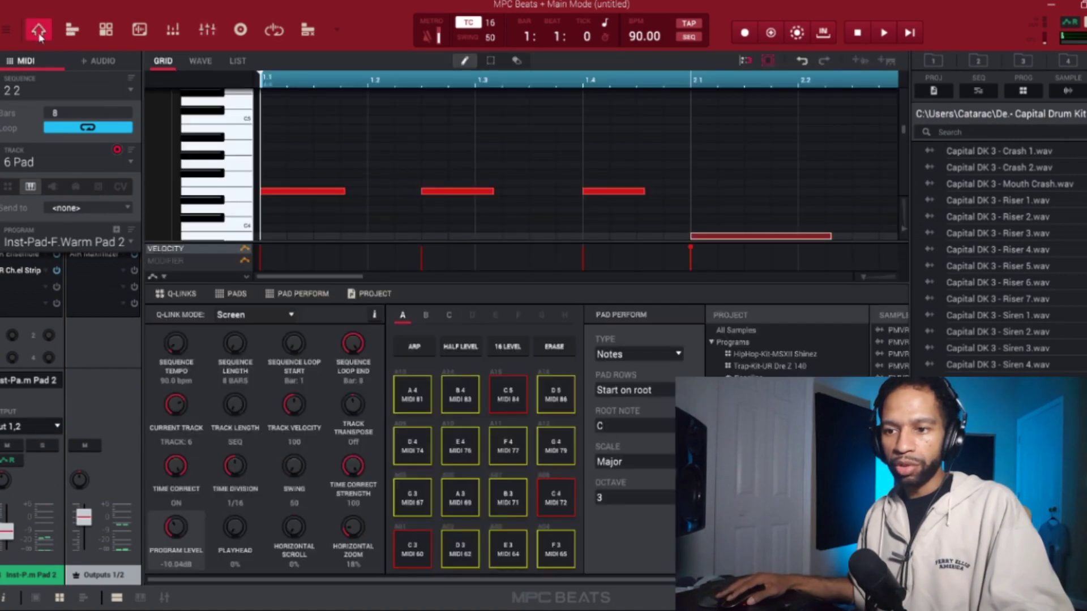
left_click(78, 92)
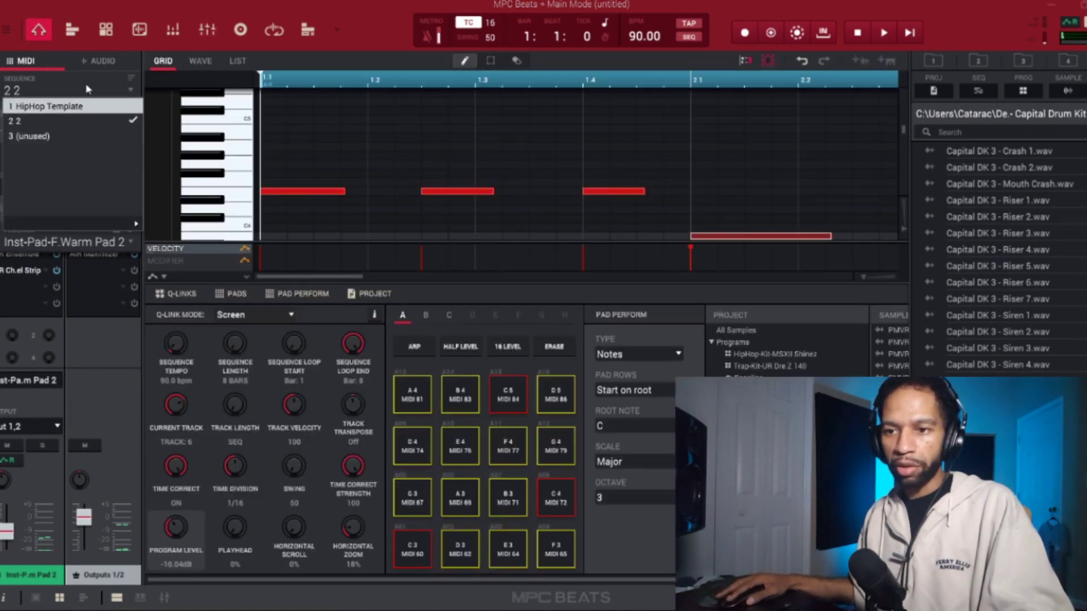
left_click(86, 87)
left_click(72, 29)
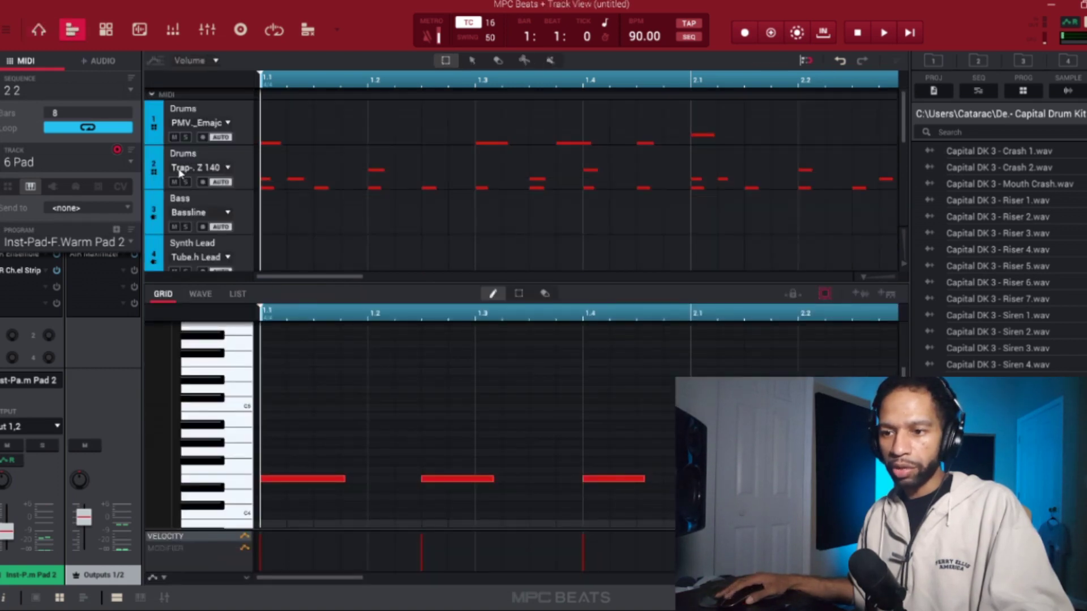
left_click(242, 116)
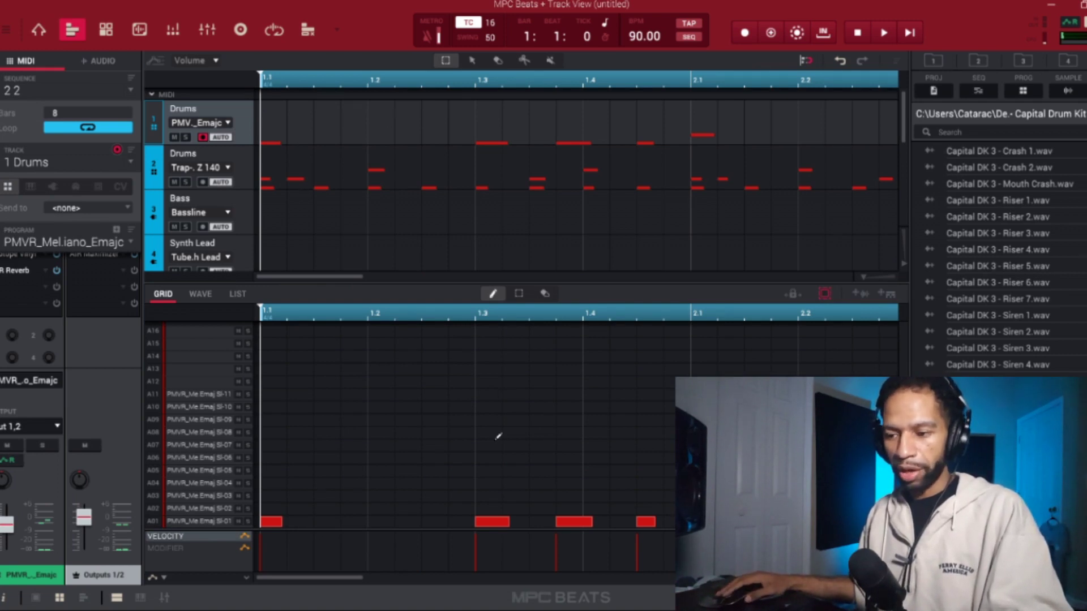
- Play the opening of sequence 2 and delete the last two A01 piano slice notes in track 1's first bar
key("space")
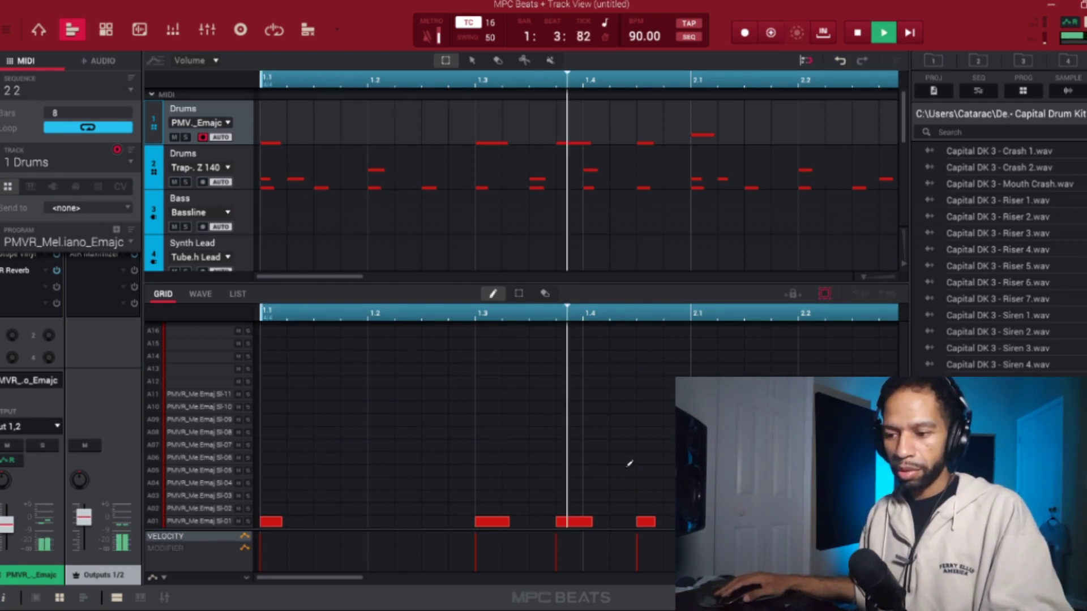
key("space")
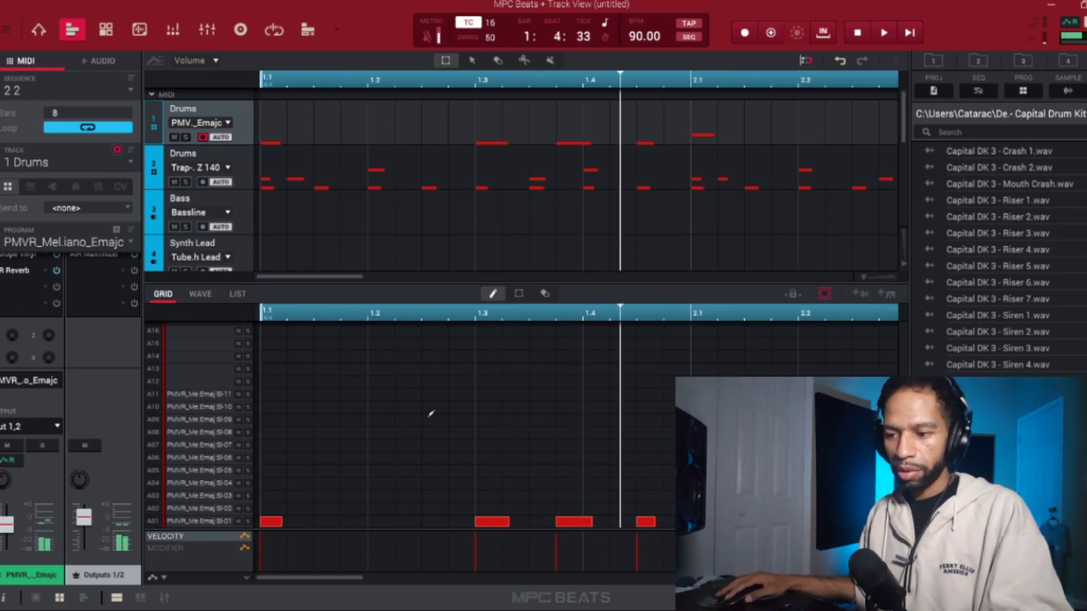
left_click(565, 522)
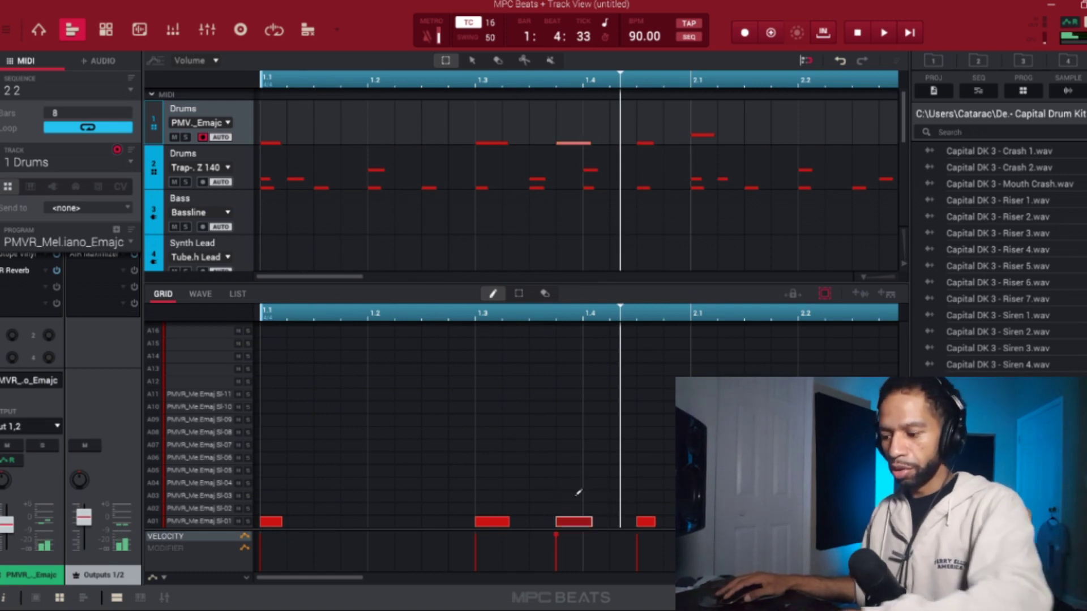
key("Delete")
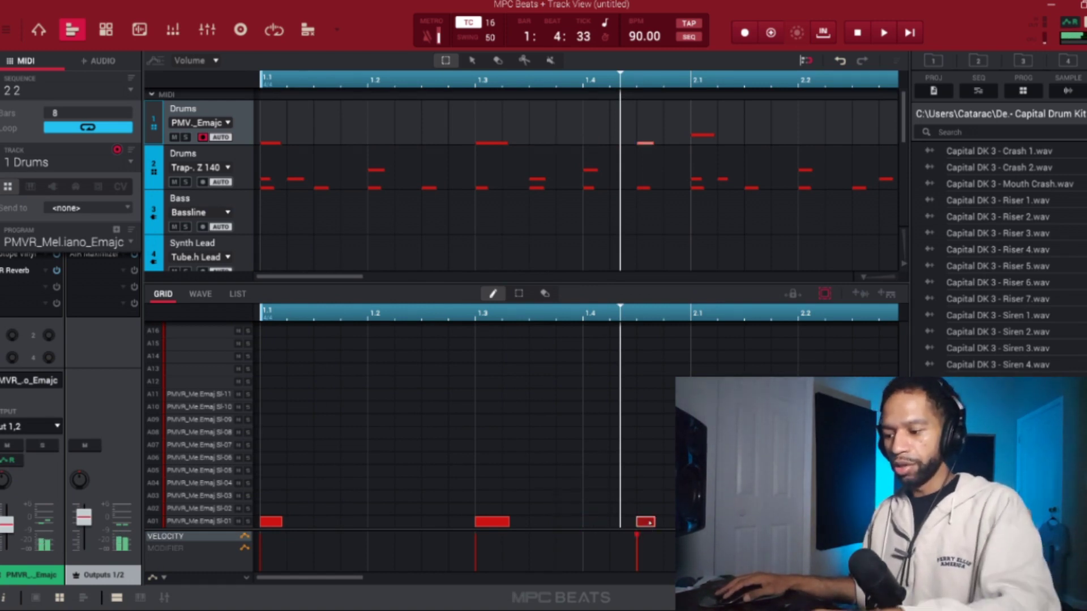
key("Delete")
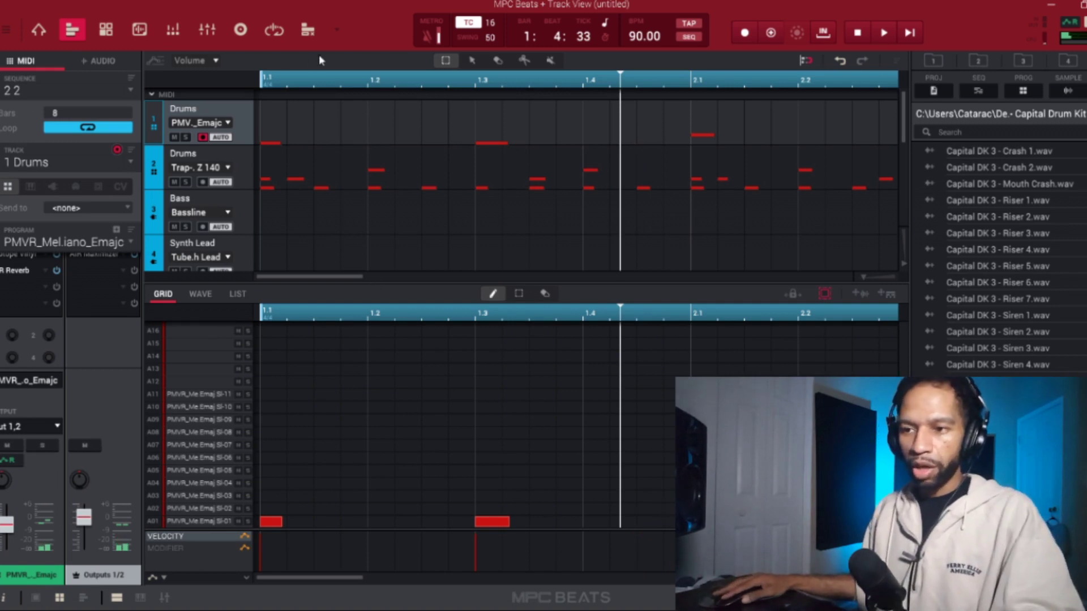
- Play sequence 2 from its start to hear the edited piano slice pattern
left_click(276, 76)
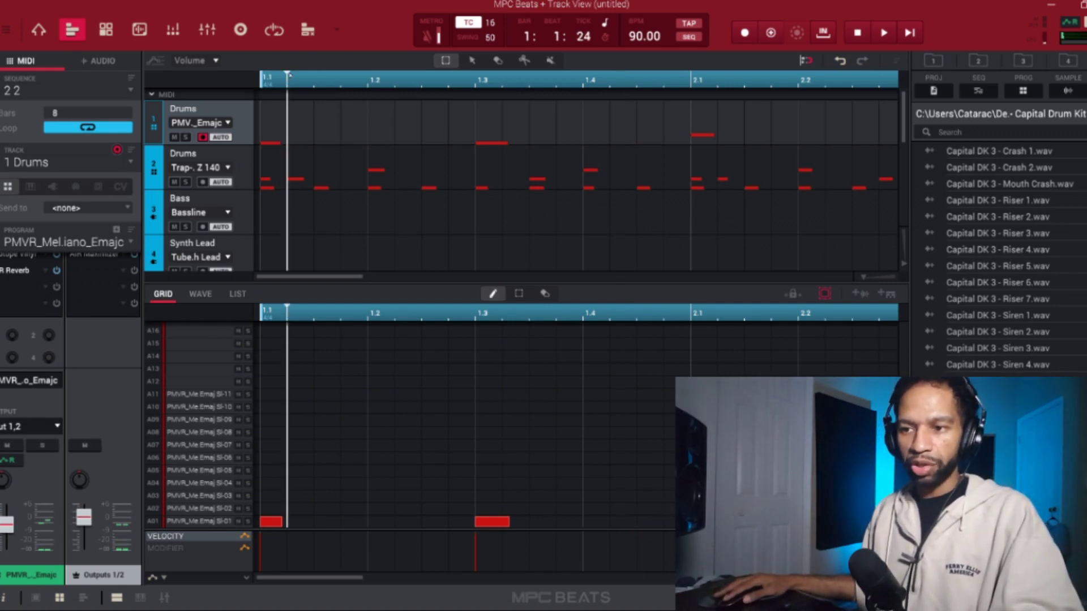
left_click(263, 76)
key("space")
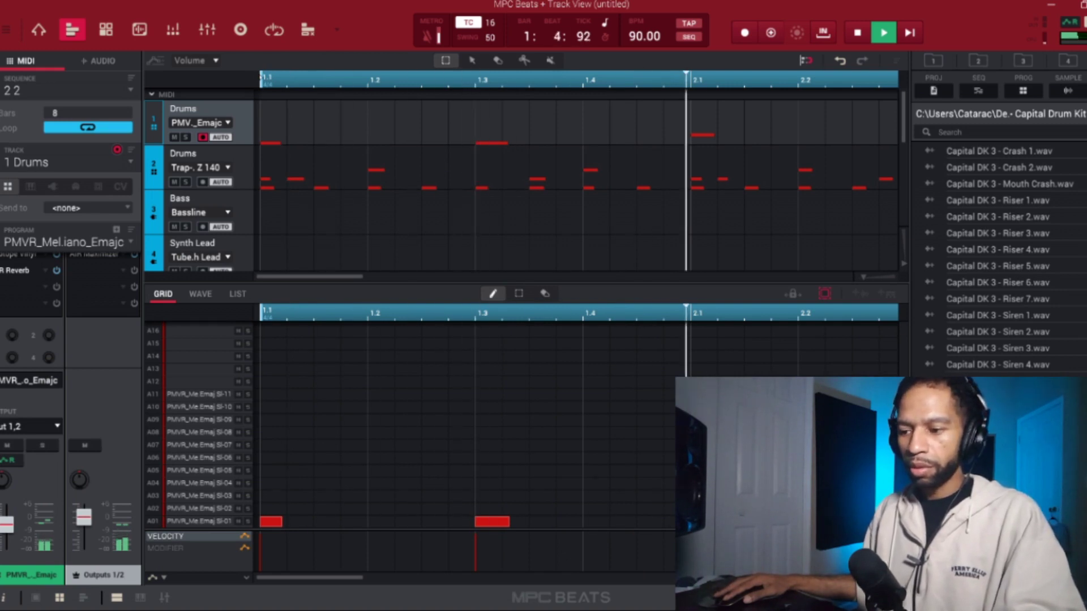
key("space")
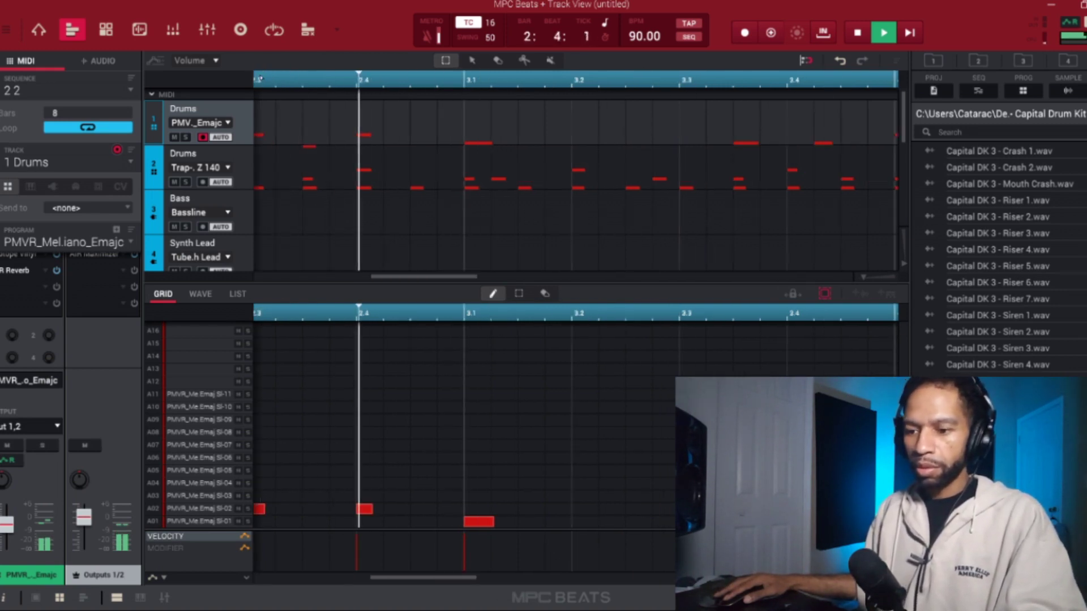